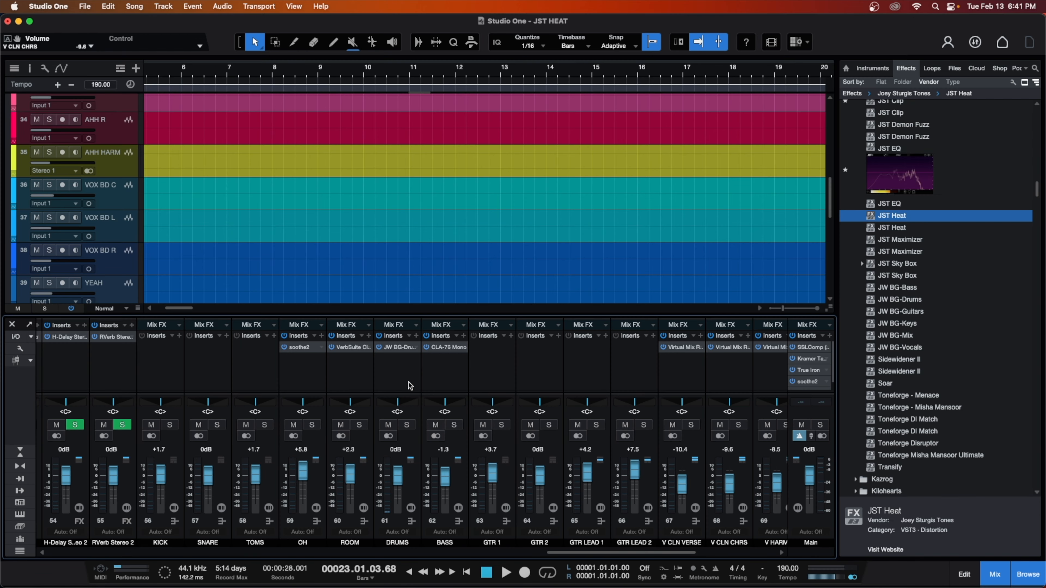
# Step: Insert JST Heat on the soloed DRUMS bus and load the Sadboi Drums preset from the Joey Sturgis Tones drum presets
pyautogui.click(407, 425)
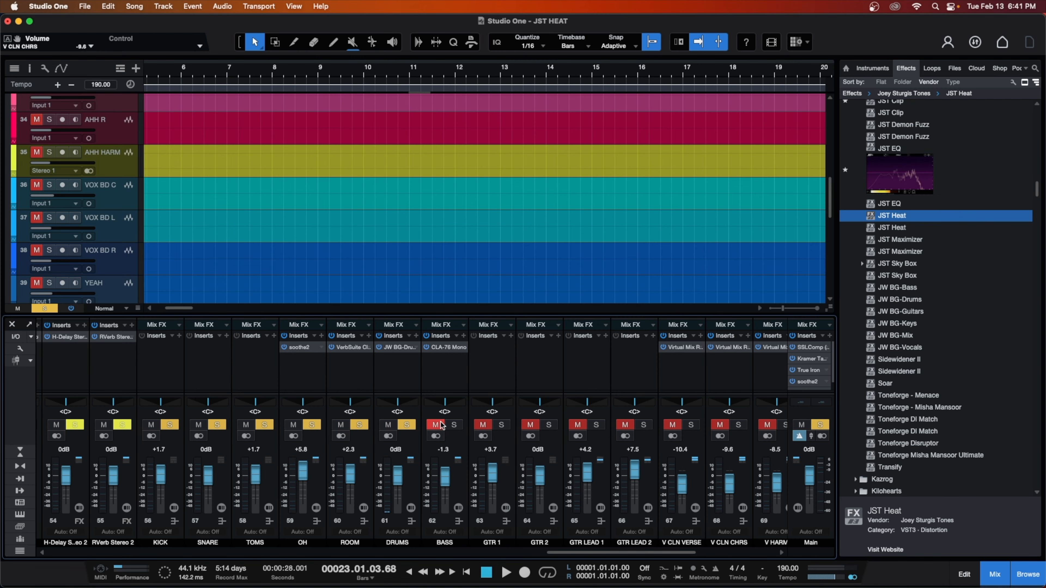
pyautogui.moveTo(881, 215); pyautogui.dragTo(395, 354)
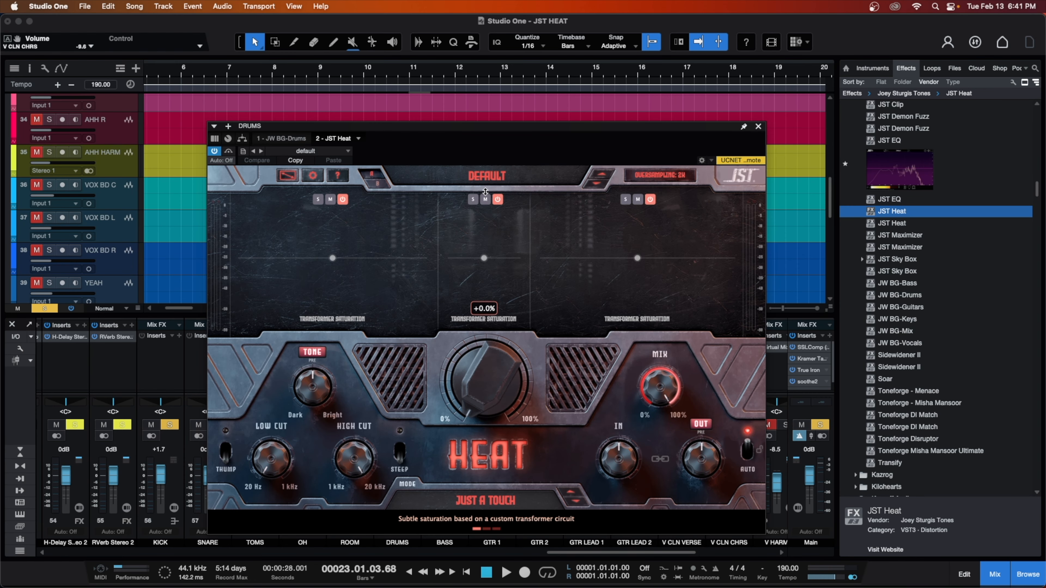
pyautogui.click(496, 175)
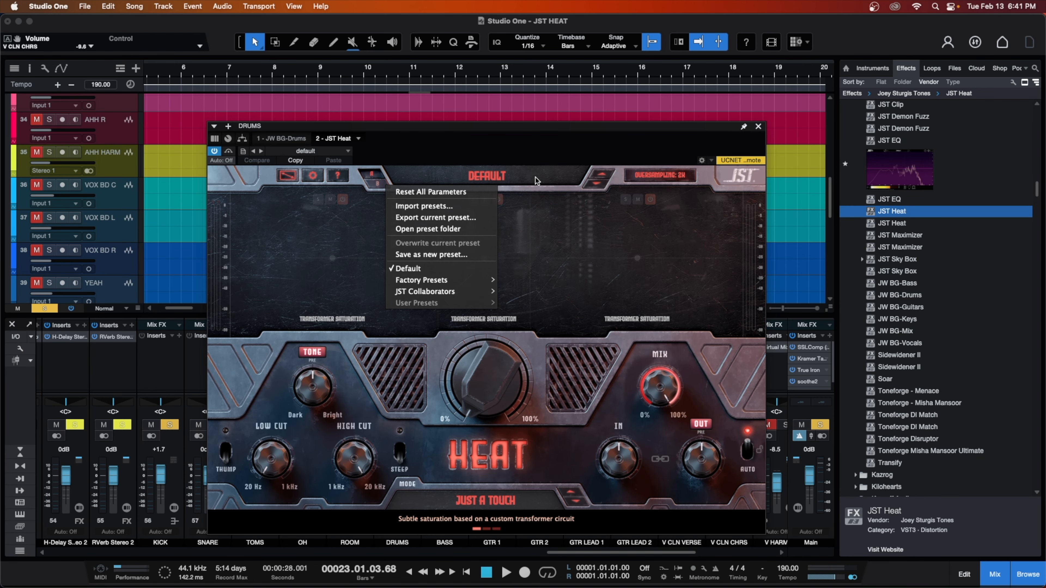
pyautogui.moveTo(447, 280)
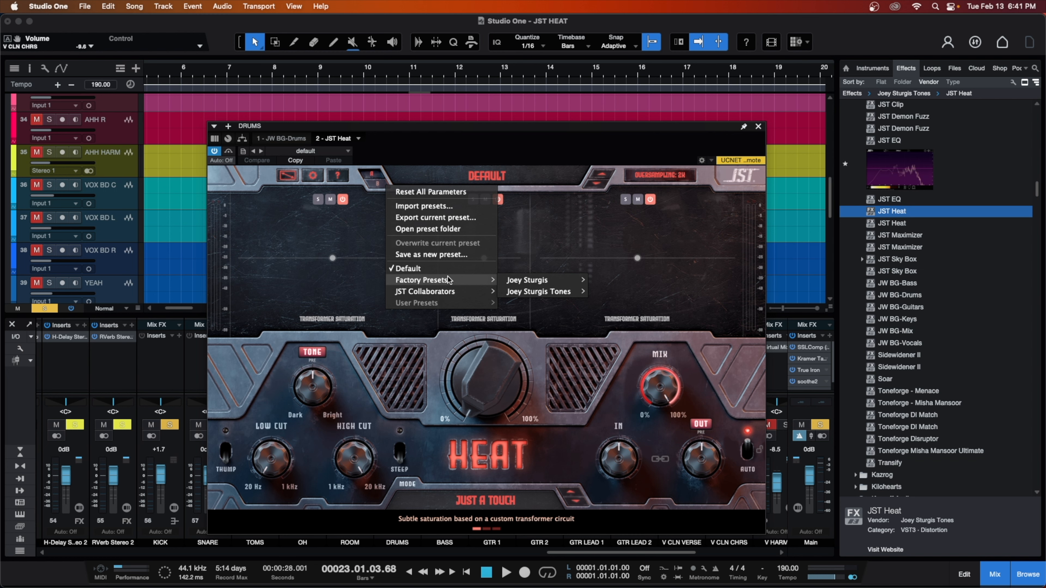
pyautogui.moveTo(527, 276)
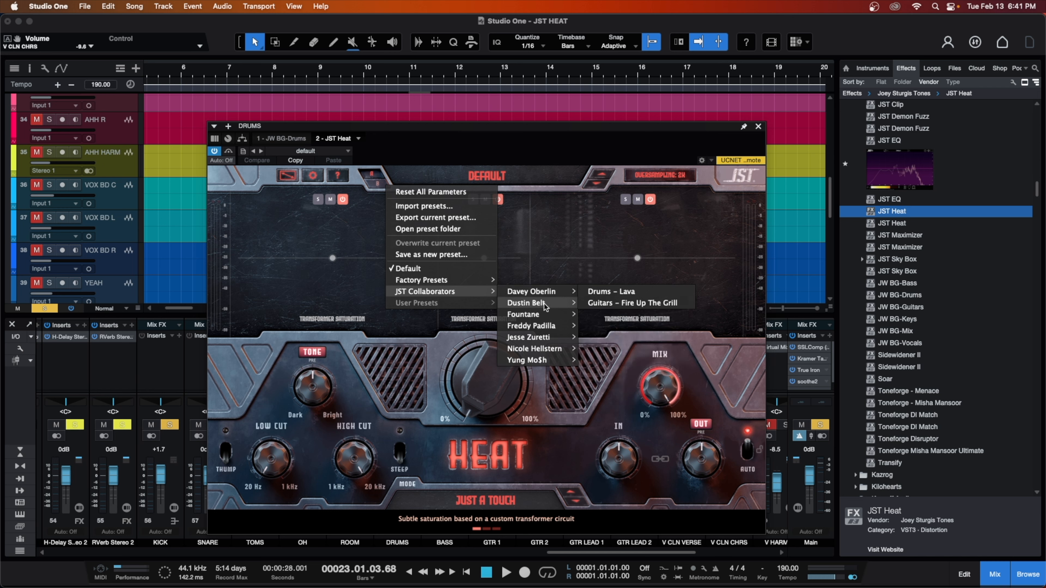
pyautogui.moveTo(553, 350)
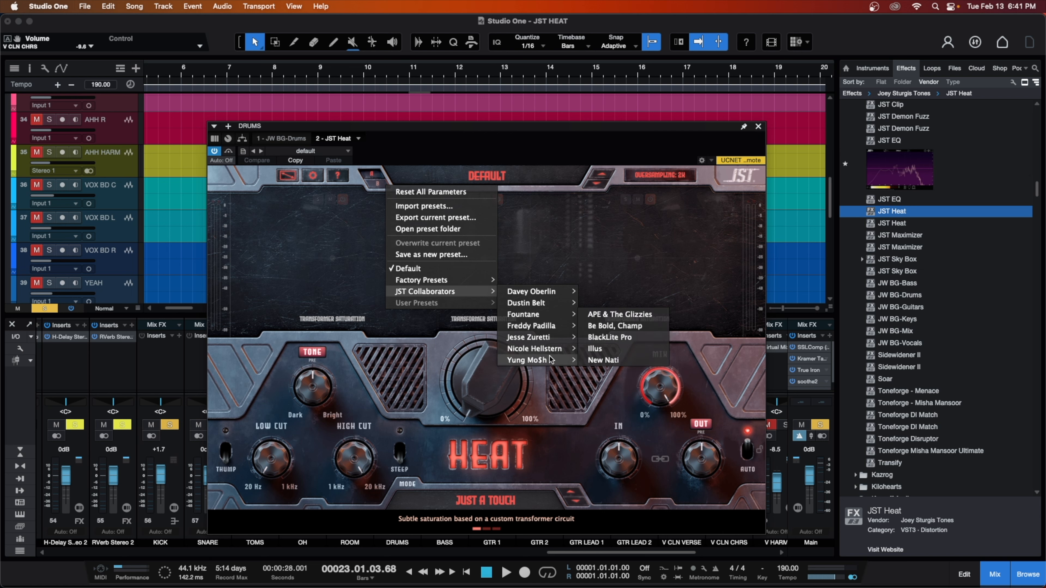
pyautogui.moveTo(484, 284)
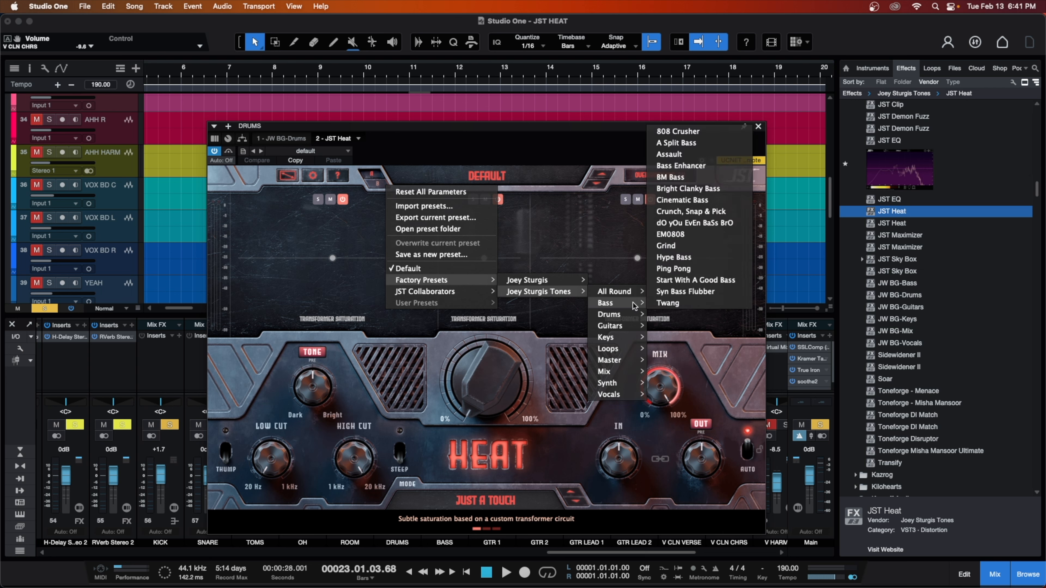
pyautogui.moveTo(615, 314)
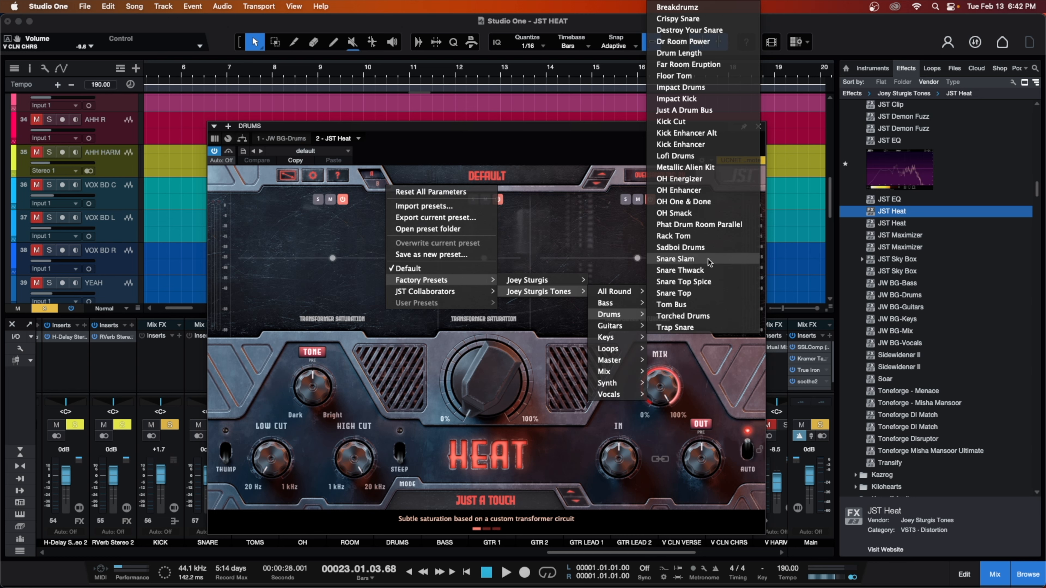
pyautogui.click(692, 248)
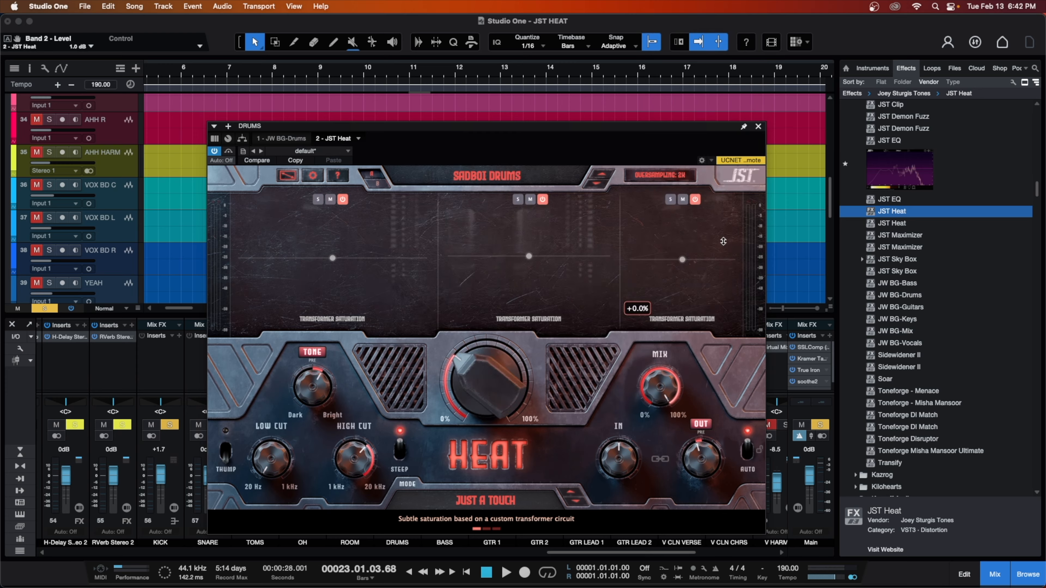
# Step: Compare the soloed drums with JST Heat's mix at 0% and 100% and with the plug-in bypassed, ending with solo off
pyautogui.moveTo(511, 130); pyautogui.dragTo(494, 198)
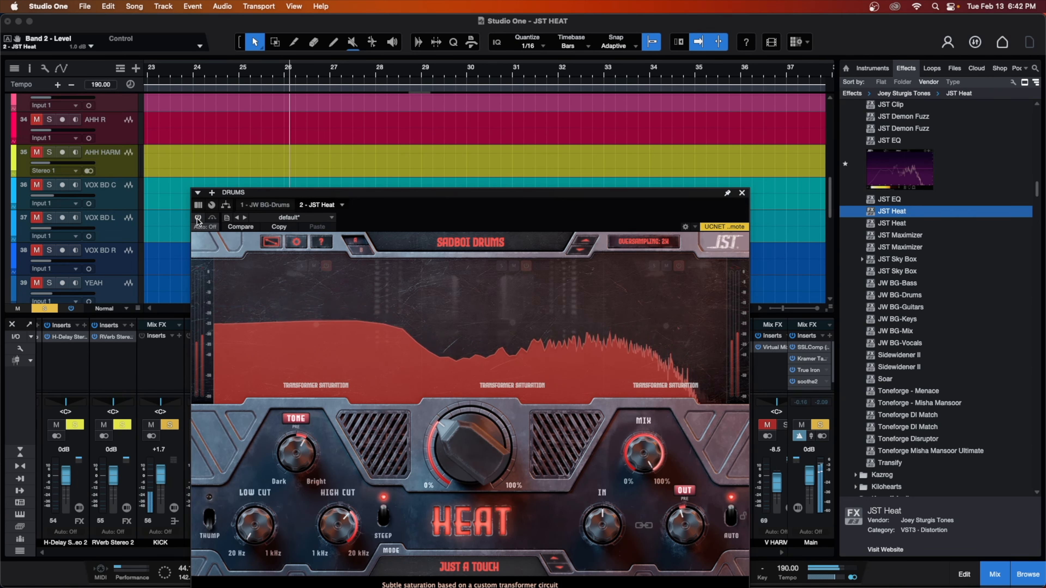
pyautogui.moveTo(644, 453); pyautogui.dragTo(672, 587)
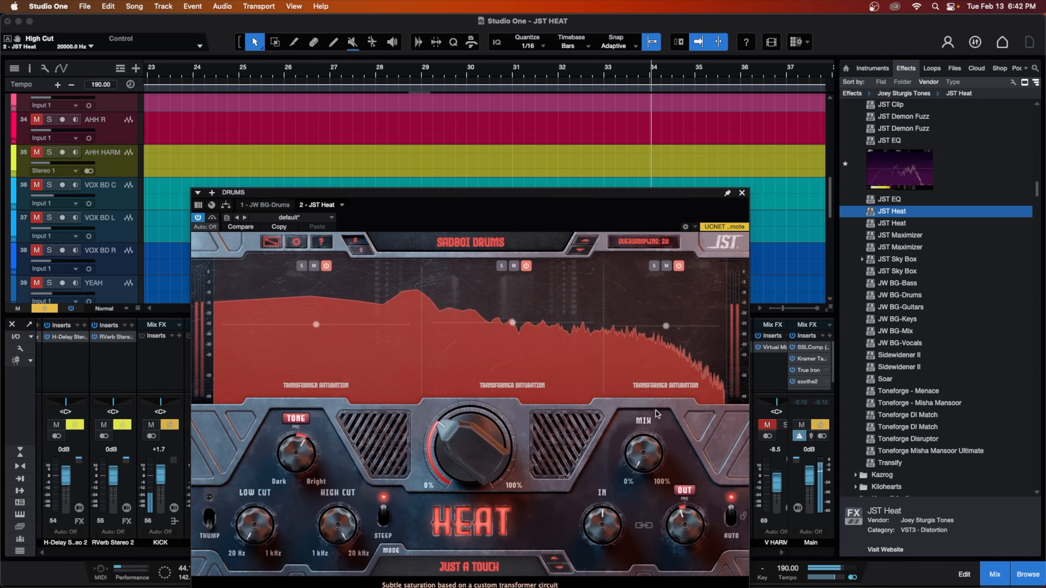
pyautogui.moveTo(624, 467); pyautogui.dragTo(637, 349)
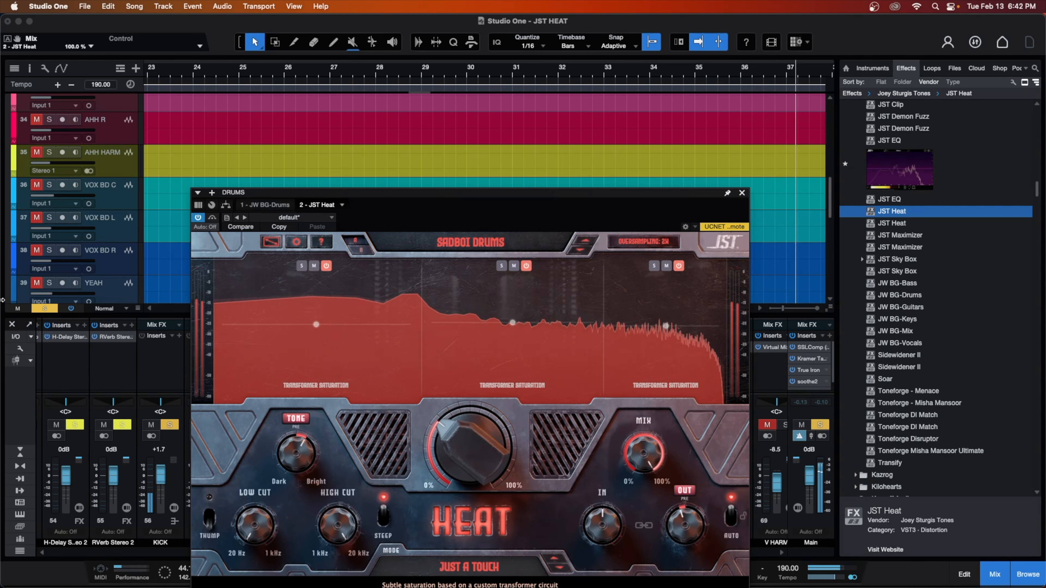
pyautogui.click(197, 218)
pyautogui.click(196, 219)
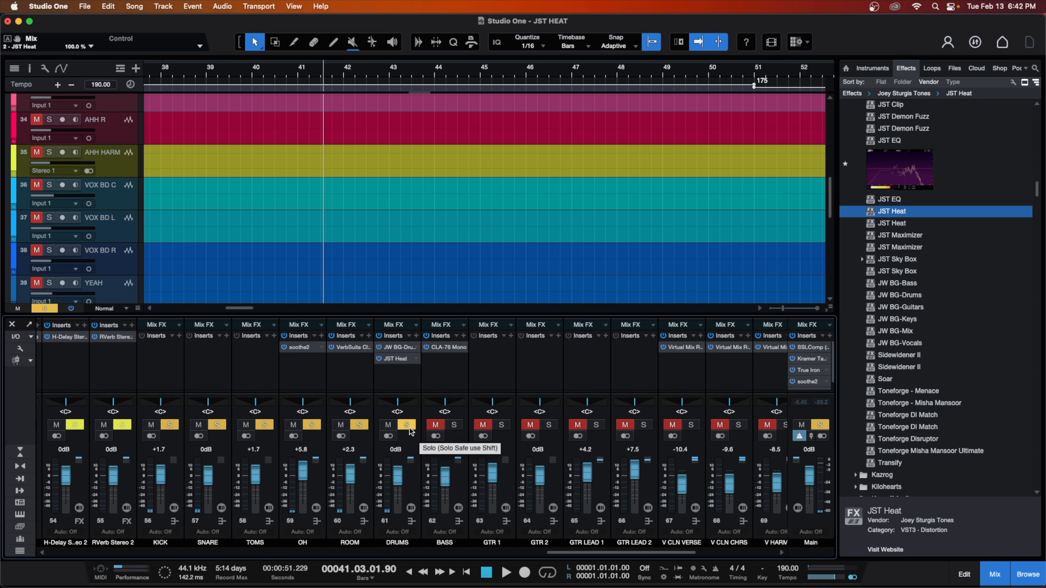
pyautogui.click(407, 426)
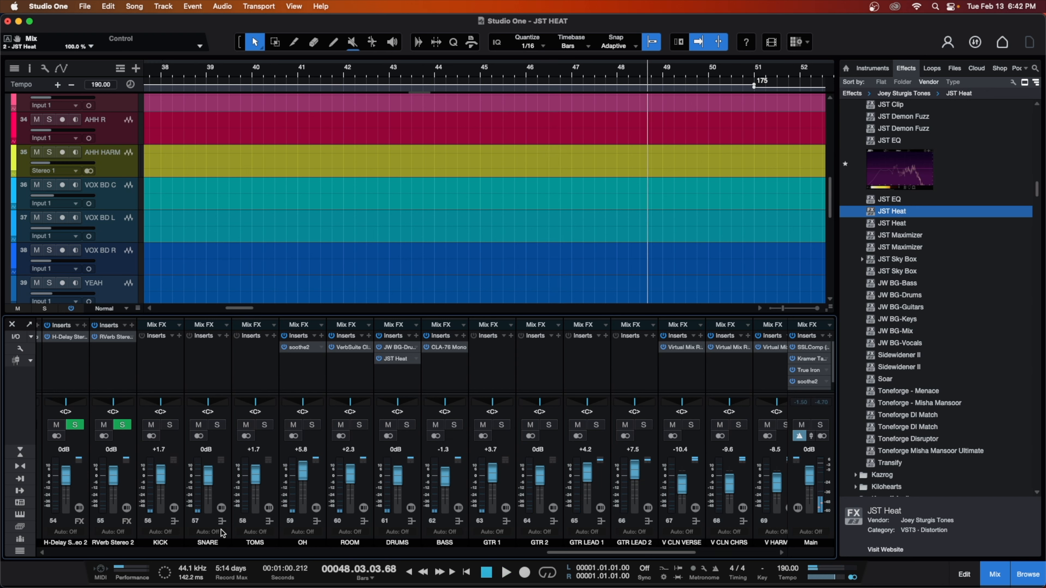
# Step: Insert JST Heat on the SNARE bus and load the Joey's Snare Magic factory preset
pyautogui.moveTo(921, 211); pyautogui.dragTo(438, 321)
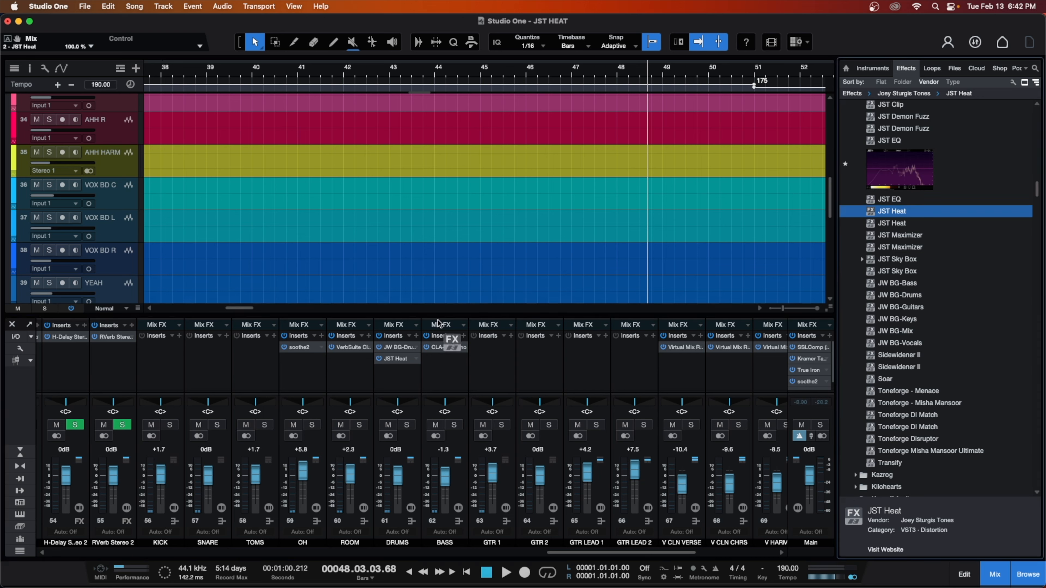
pyautogui.moveTo(252, 379); pyautogui.dragTo(214, 357)
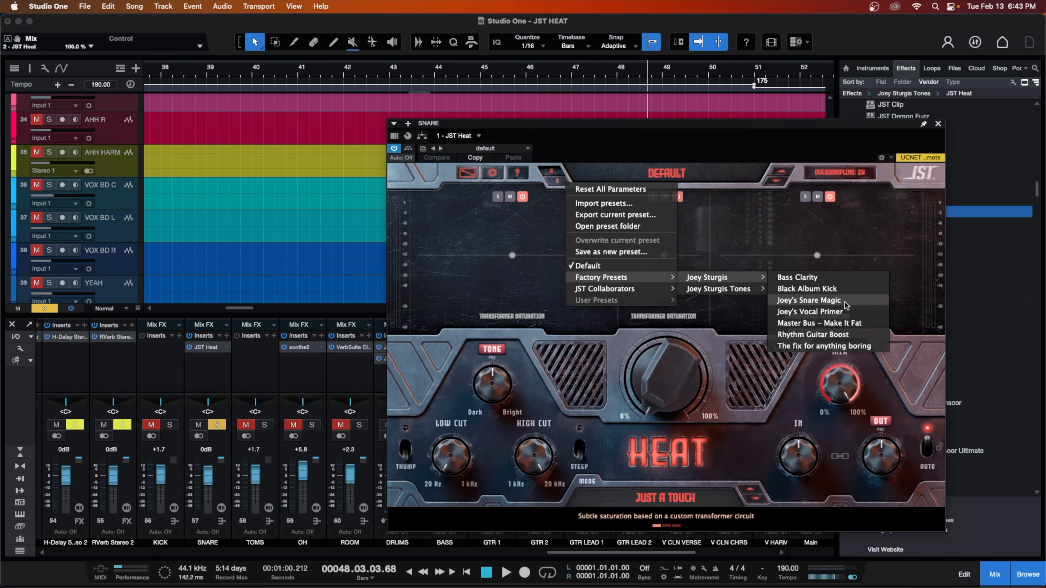
pyautogui.click(844, 302)
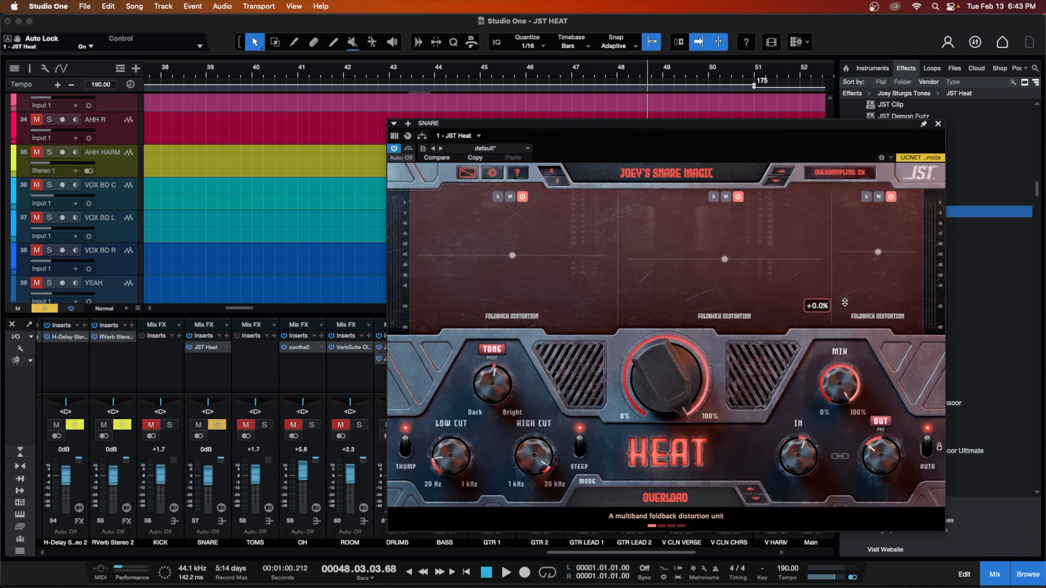
# Step: Play the soloed snare from bar 42 to audition the preset, and close the plug-in window after stopping
pyautogui.click(347, 71)
pyautogui.press('space')
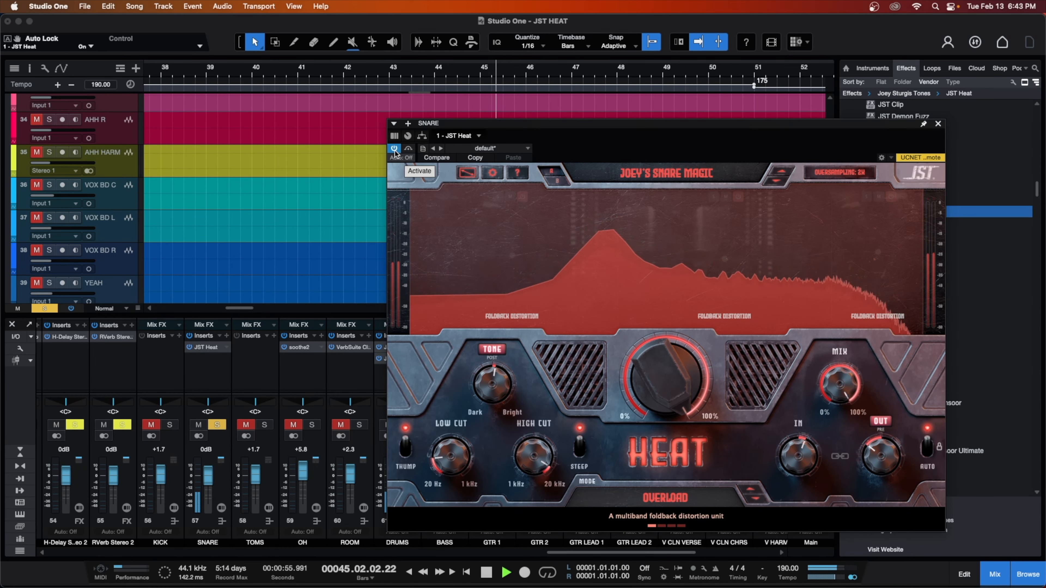
pyautogui.press('space')
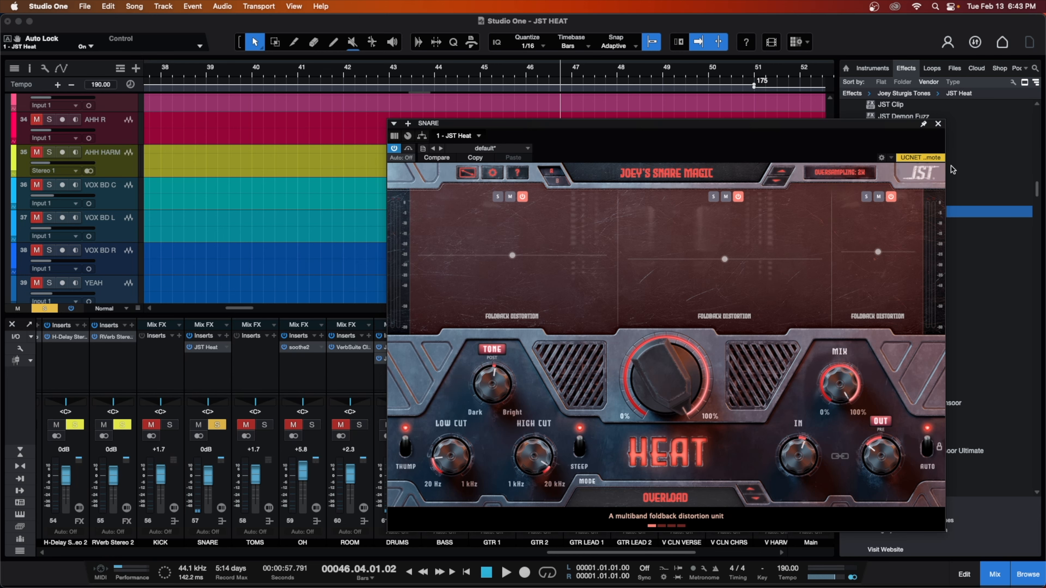
pyautogui.click(937, 123)
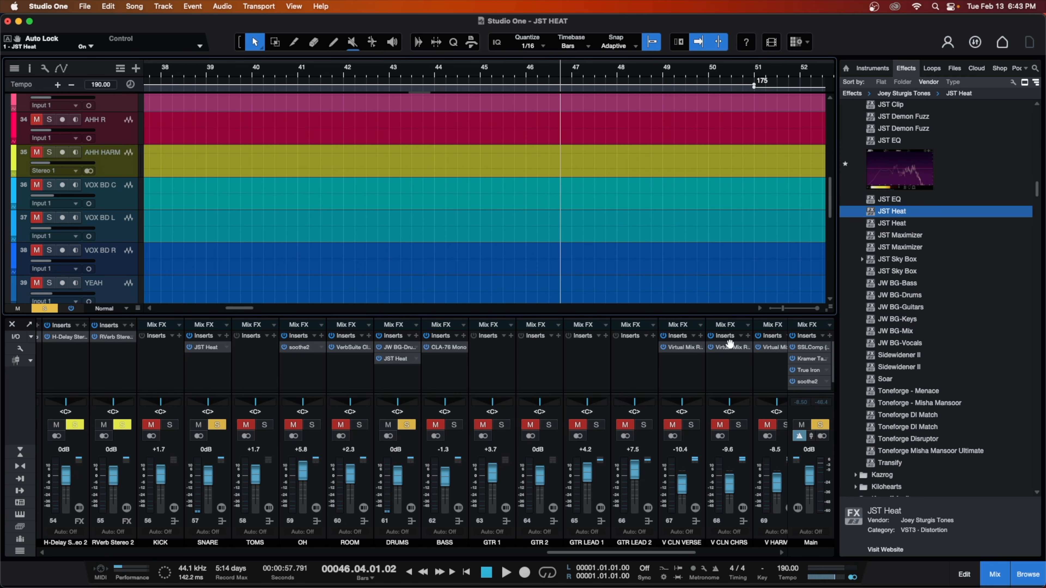
# Step: Rebalance the snare in the unsoloed mix during playback, adjusting JST Heat's output level and bringing the SNARE fader to -0.4 dB
pyautogui.click(407, 425)
pyautogui.press('space')
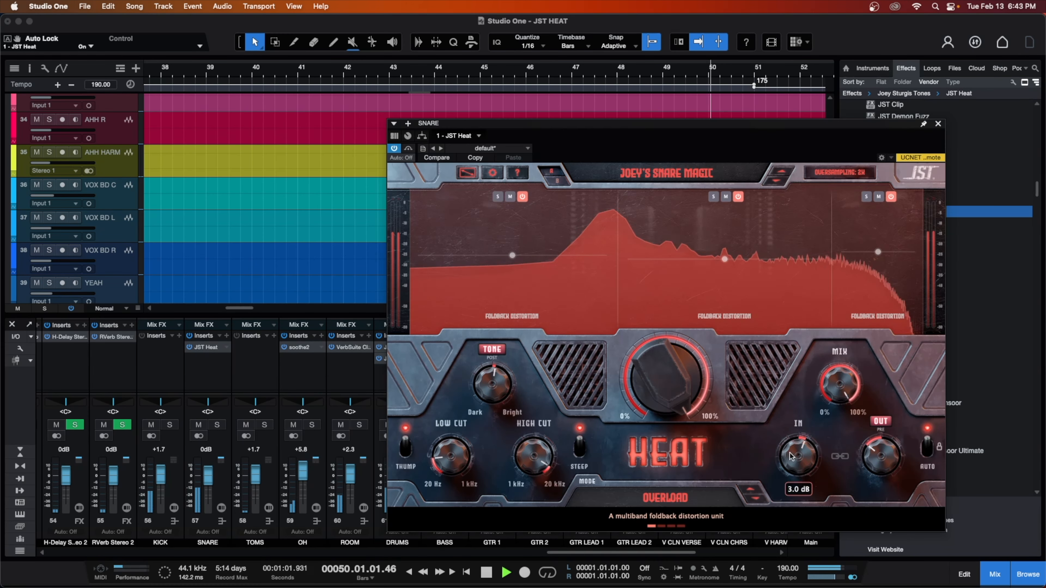
pyautogui.moveTo(879, 454); pyautogui.dragTo(878, 458)
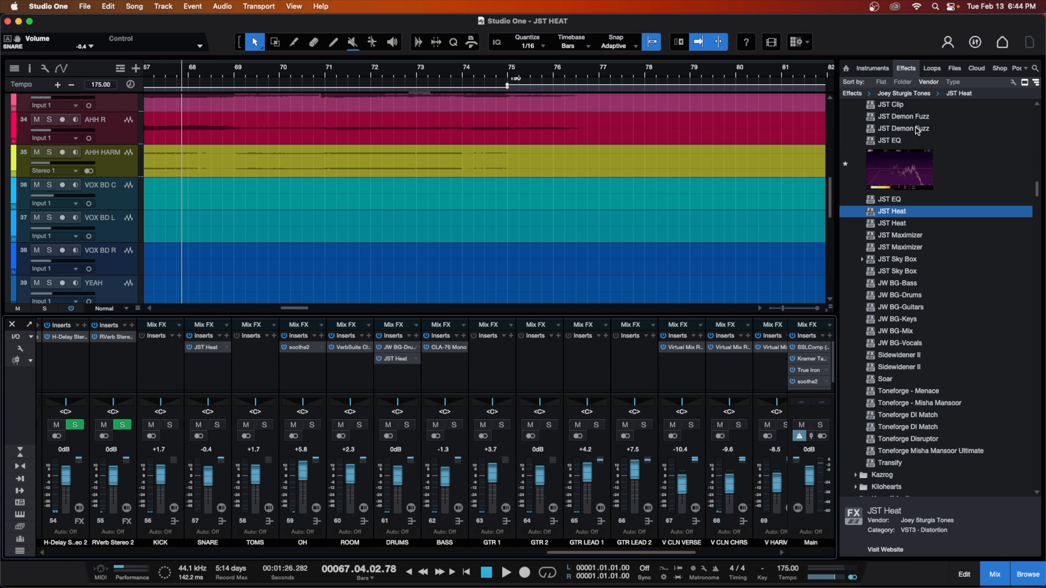
# Step: Insert JST Heat on the TOMS bus and load the Tom Bus drum preset
pyautogui.moveTo(900, 218); pyautogui.dragTo(255, 350)
pyautogui.click(642, 177)
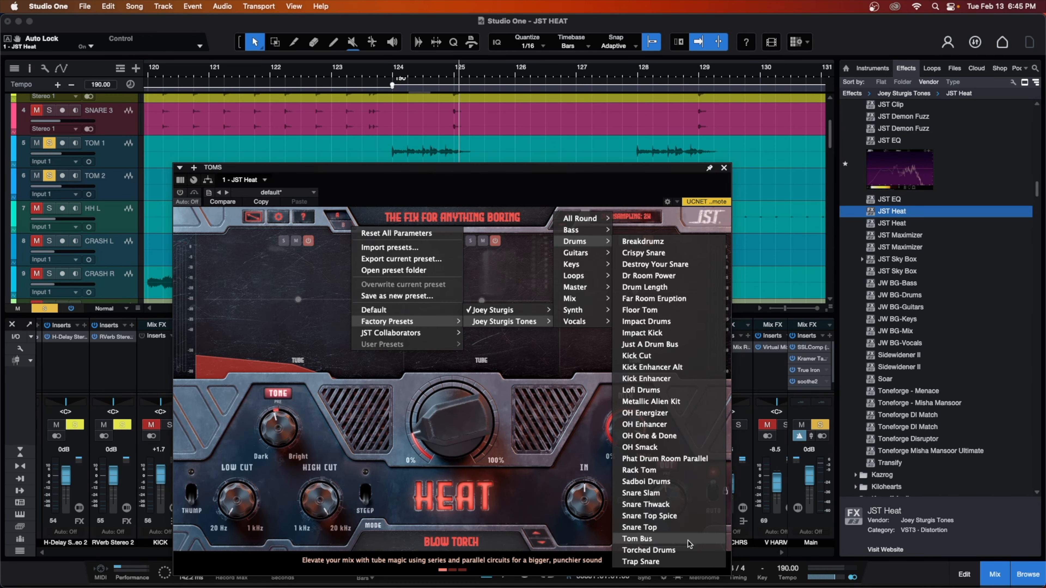
pyautogui.click(687, 542)
# Step: Play the song from just before the tom fill at bar 124 and lower the TOMS fader to -5.0 dB
pyautogui.click(385, 71)
pyautogui.press('space')
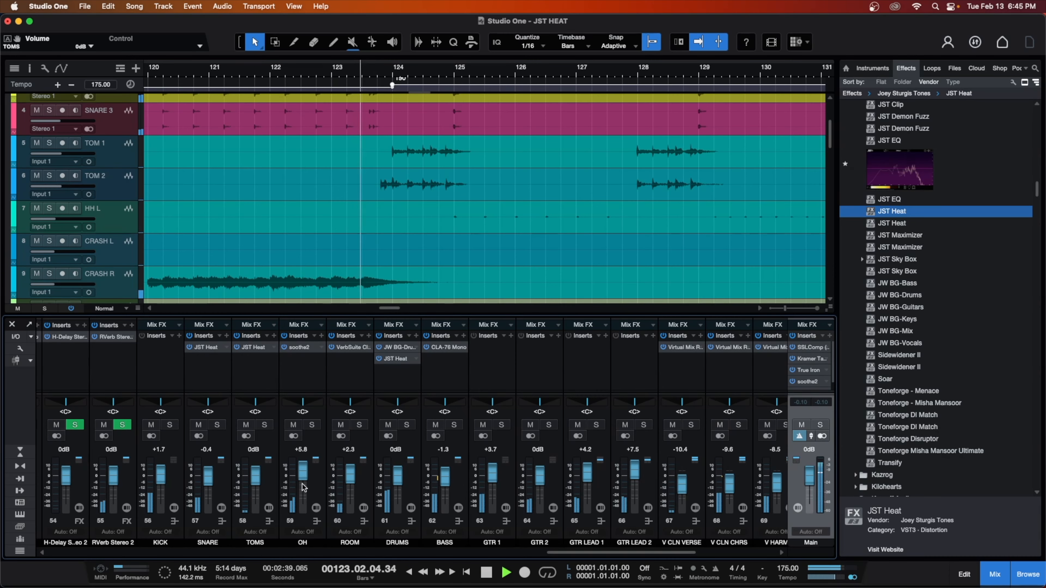
pyautogui.moveTo(255, 476); pyautogui.dragTo(260, 481)
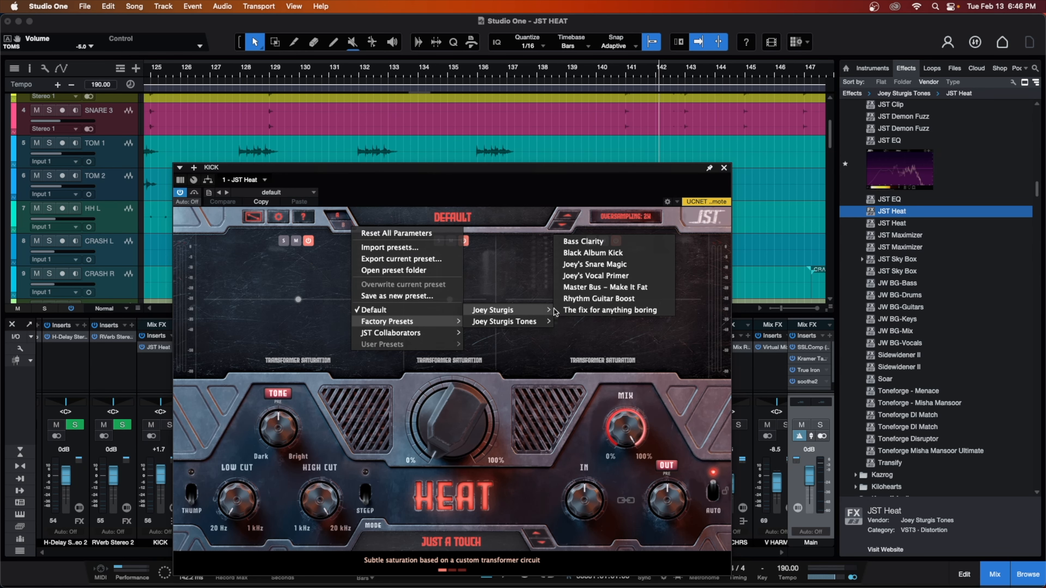
# Step: Load the Black Album Kick preset in JST Heat on the KICK bus and lower the KICK fader to -2.9 dB
pyautogui.click(605, 252)
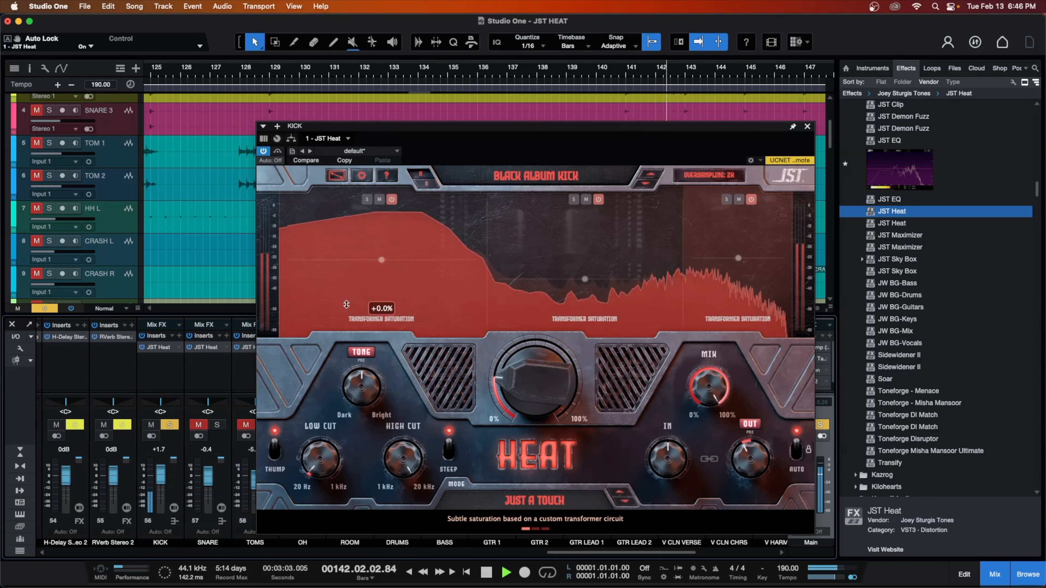
pyautogui.click(263, 151)
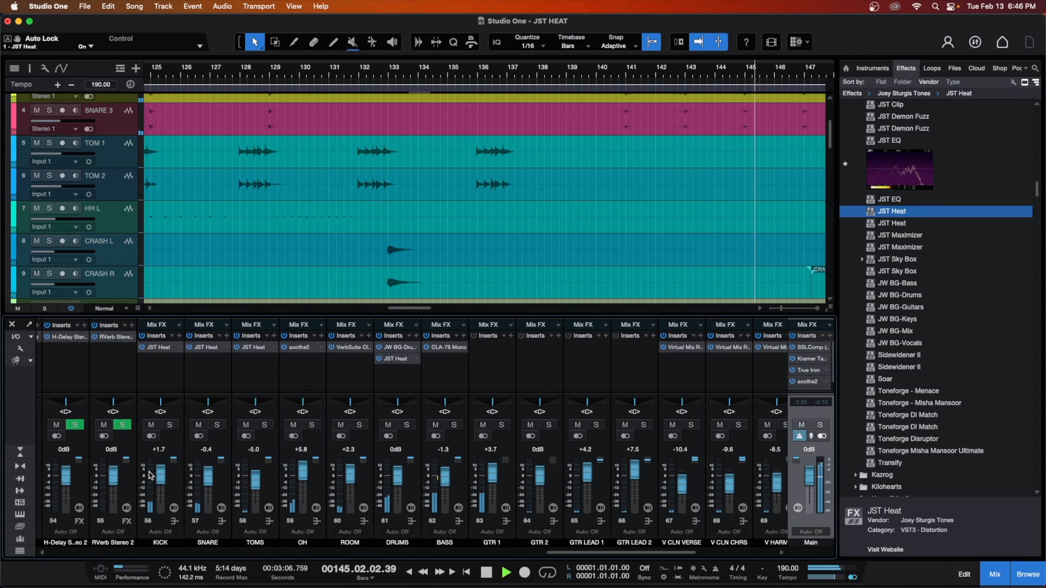
pyautogui.moveTo(167, 479); pyautogui.dragTo(165, 481)
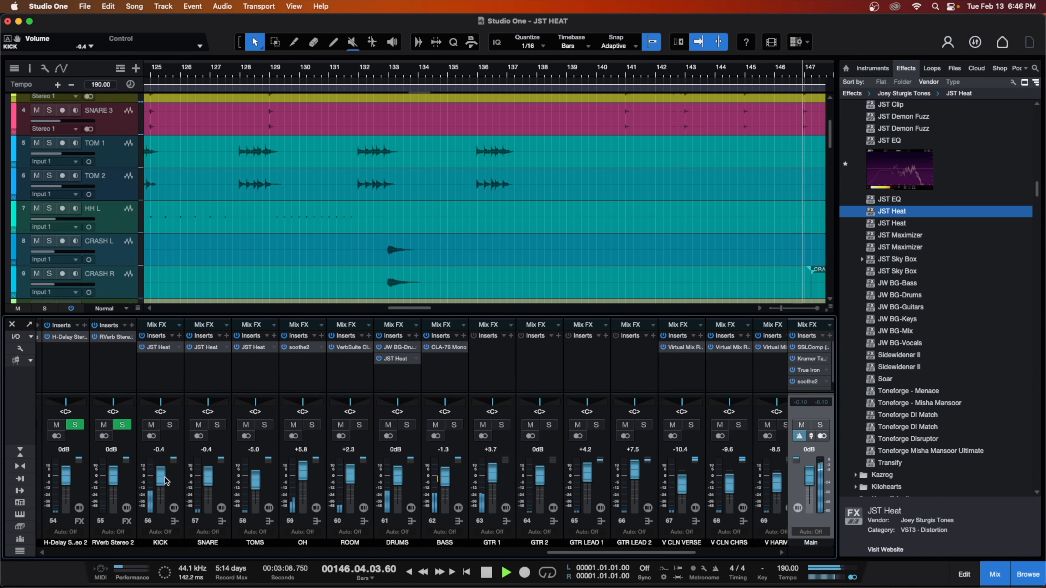
pyautogui.moveTo(164, 480); pyautogui.dragTo(165, 480)
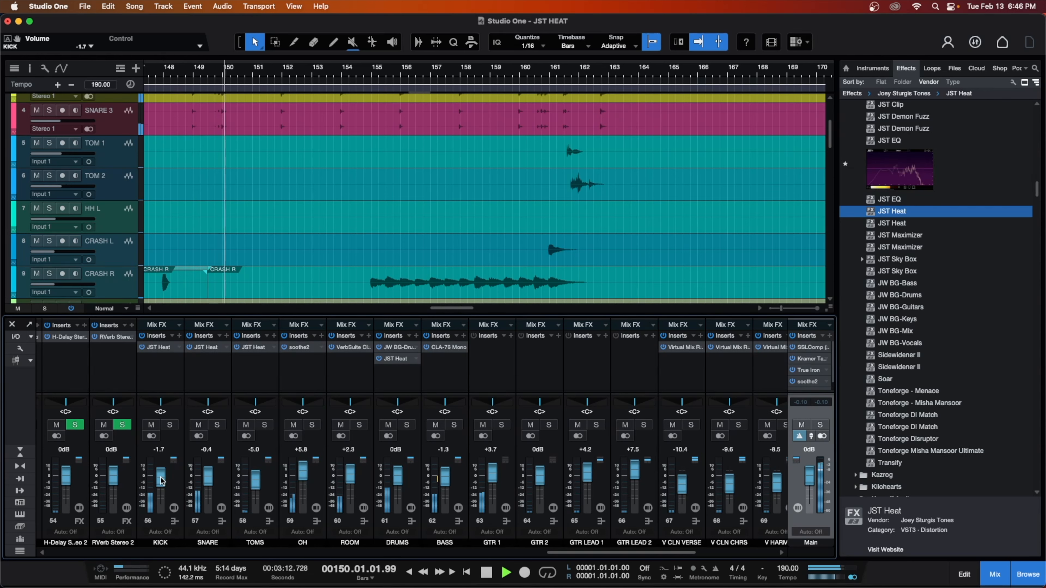
pyautogui.moveTo(162, 480); pyautogui.dragTo(162, 480)
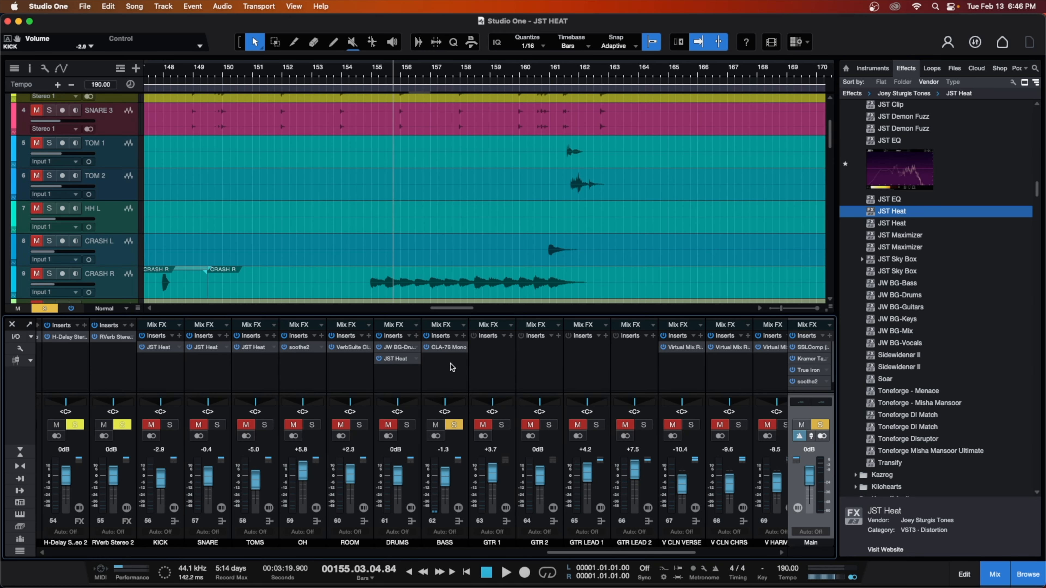
# Step: Insert JST Heat after CLA-76 Mono on the BASS bus and load the Bass Clarity factory preset
pyautogui.click(450, 359)
pyautogui.click(536, 176)
pyautogui.moveTo(494, 280)
pyautogui.moveTo(561, 281)
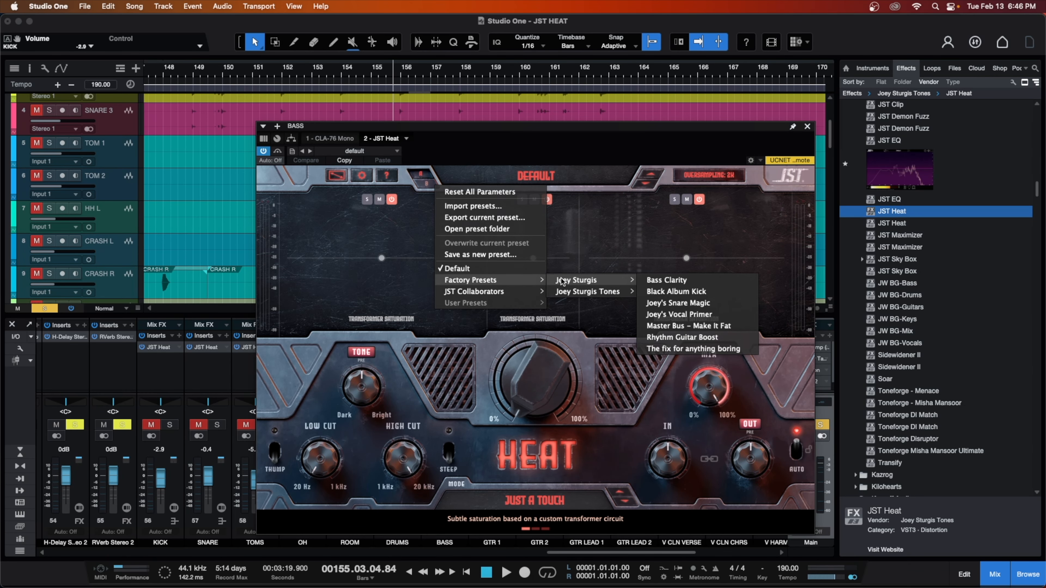
pyautogui.click(666, 280)
# Step: Compare the soloed bass with JST Heat bypassed and active
pyautogui.moveTo(558, 128); pyautogui.dragTo(545, 187)
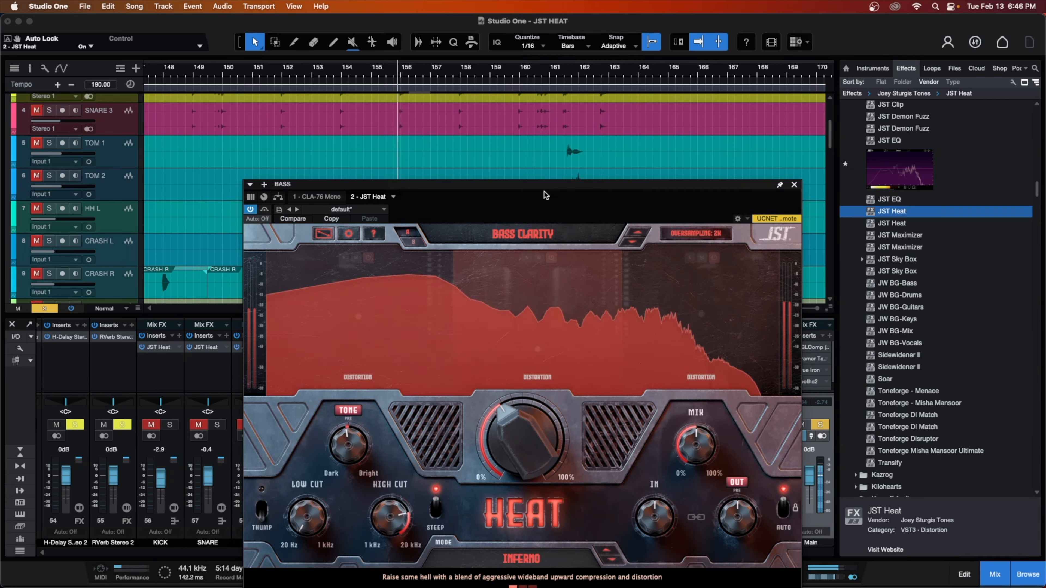
pyautogui.click(250, 209)
pyautogui.click(250, 209)
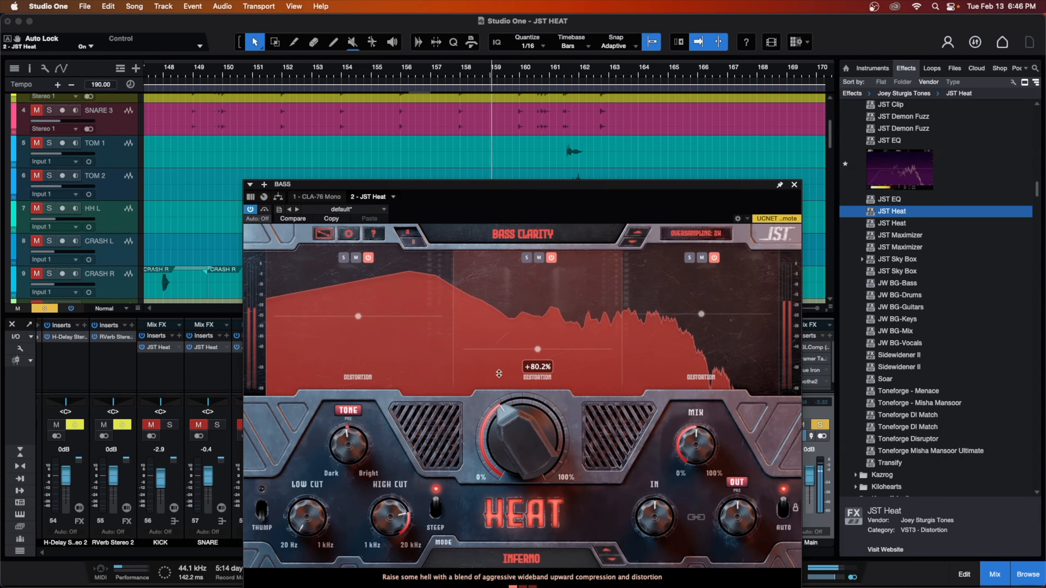
# Step: Load the A Split Bass preset from the Joey Sturgis Tones bass presets in JST Heat on the BASS bus
pyautogui.click(542, 235)
pyautogui.moveTo(669, 251)
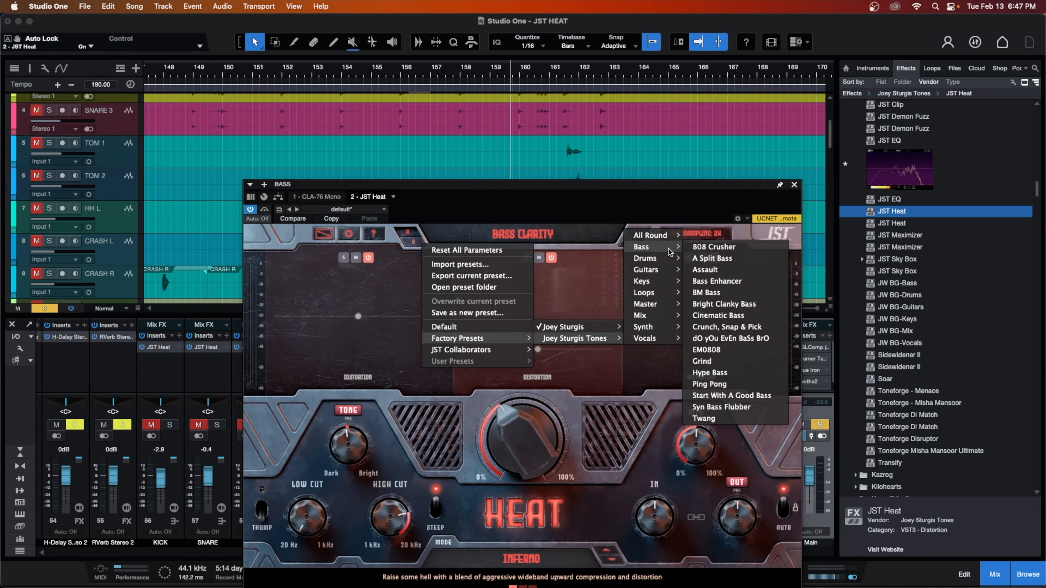
pyautogui.click(712, 258)
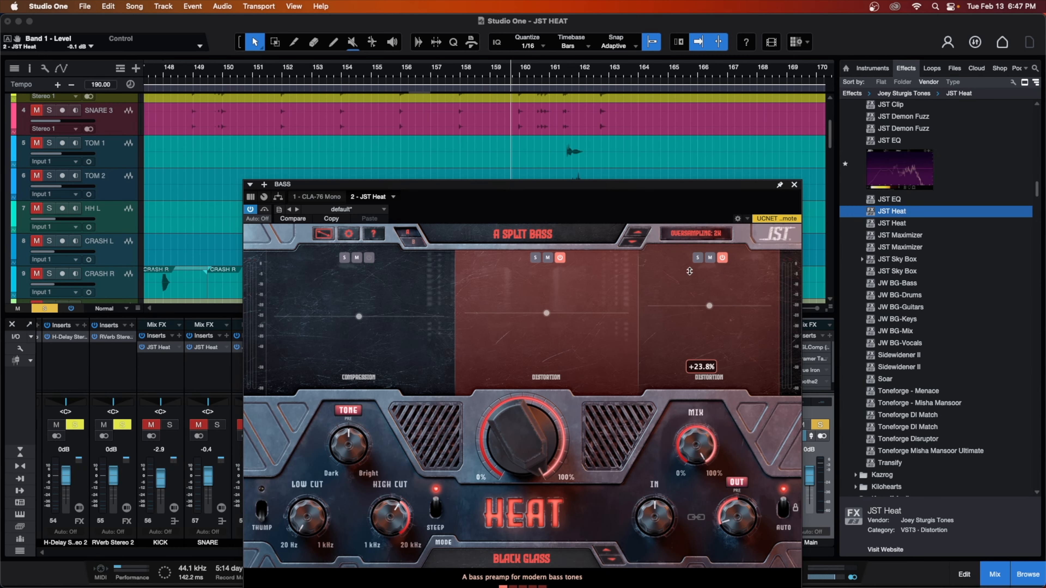
# Step: Load the Bass Enhancer preset in JST Heat on the BASS bus and set its Heat amount to 54.9%
pyautogui.press('space')
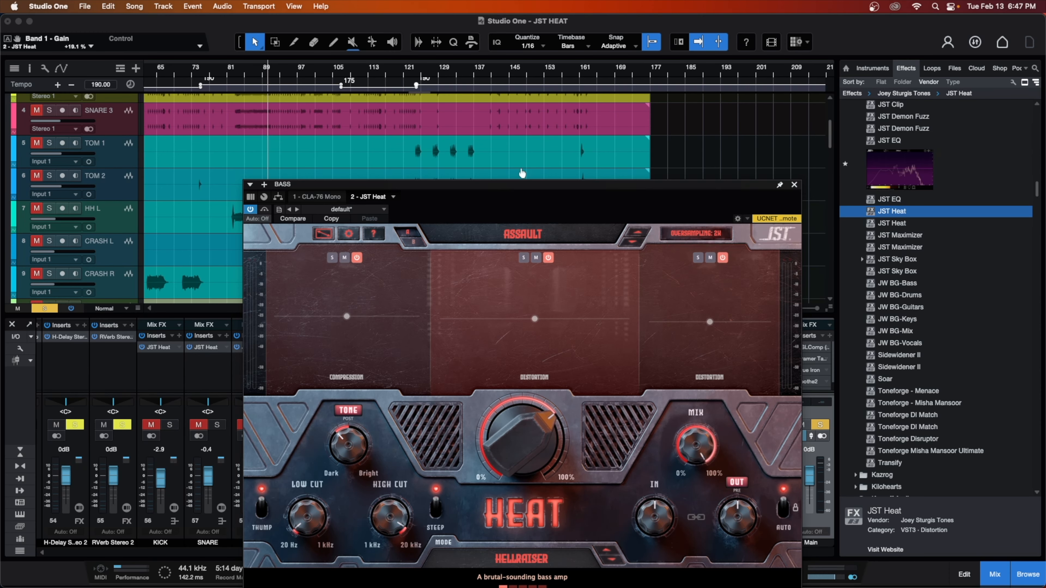
pyautogui.press('space')
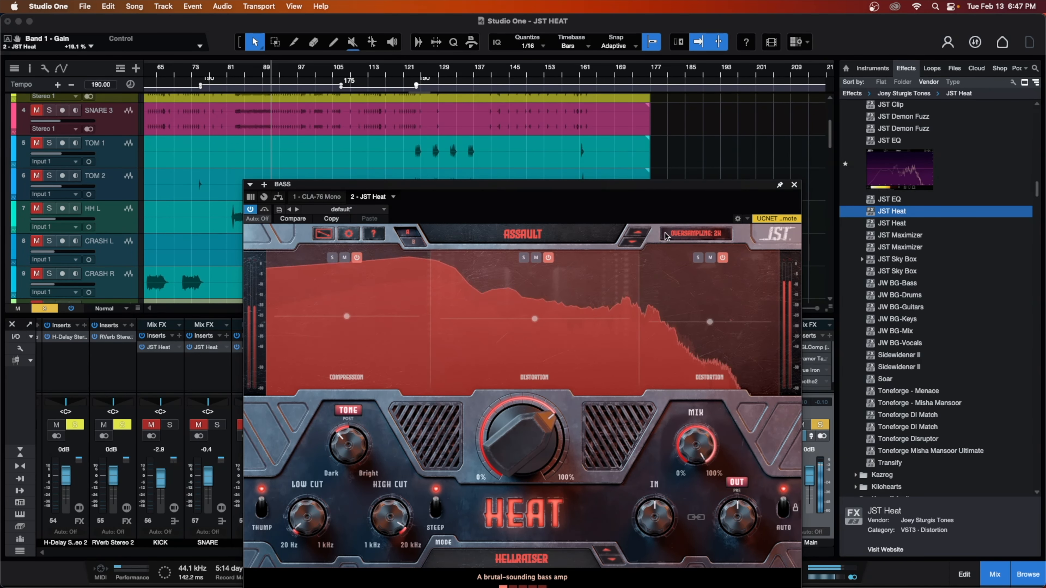
pyautogui.click(632, 244)
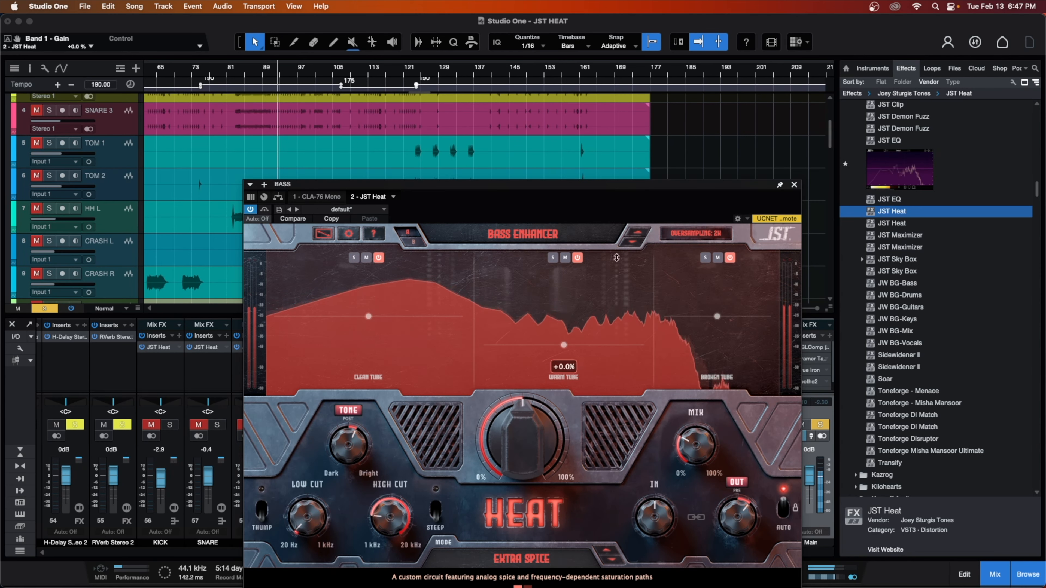
pyautogui.moveTo(546, 465)
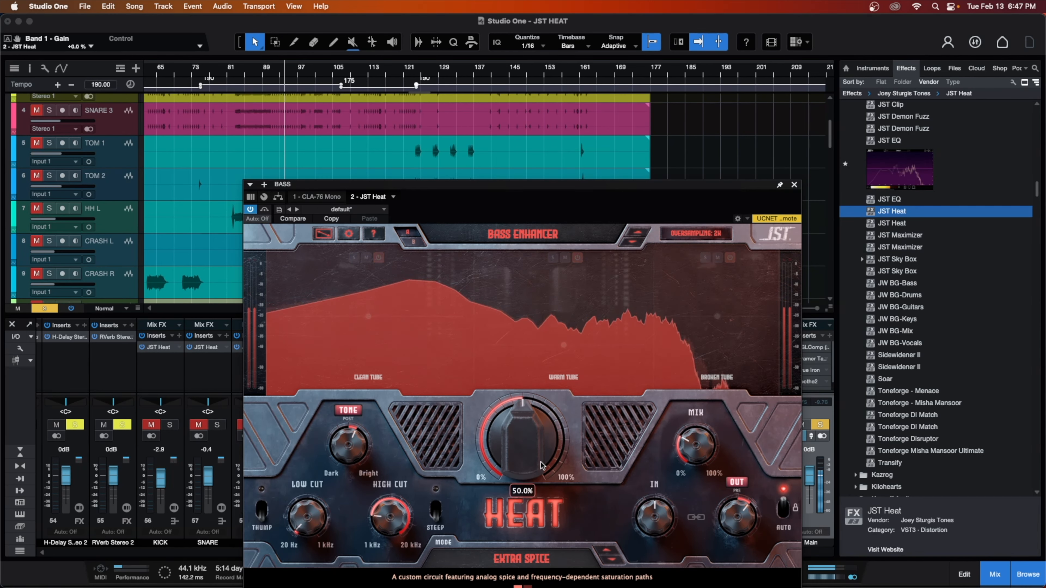
pyautogui.moveTo(541, 466)
pyautogui.mouseDown()
pyautogui.moveTo(547, 426)
pyautogui.moveTo(529, 467)
pyautogui.mouseUp()
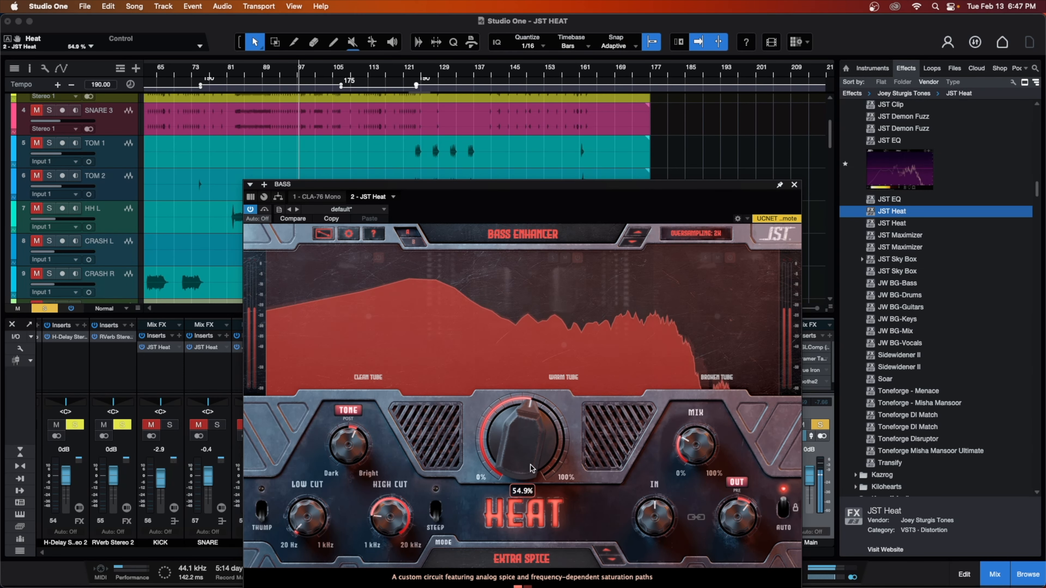
pyautogui.click(794, 185)
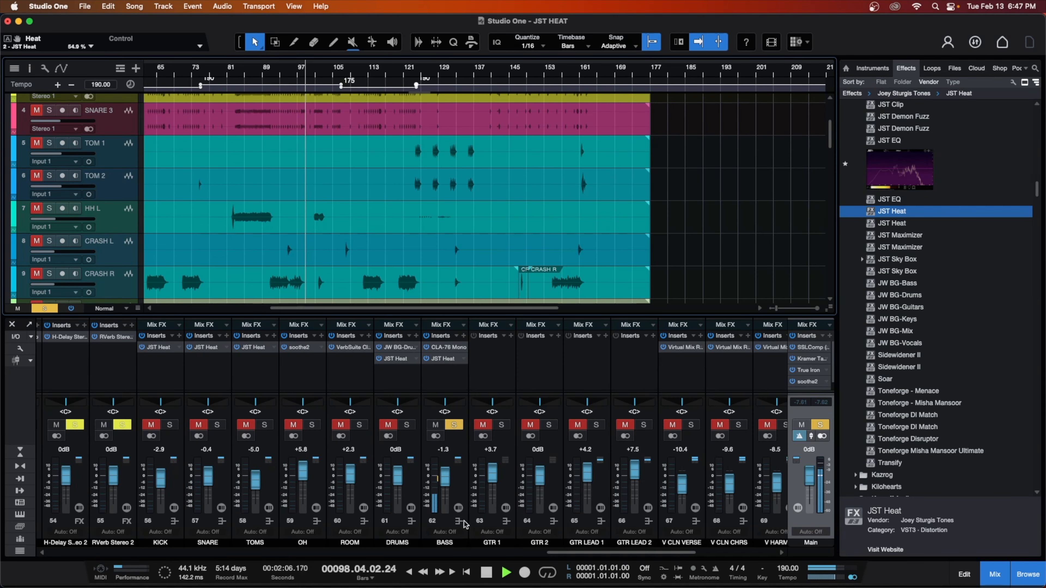
# Step: Solo the DRUMS, BASS and GTR 1 buses together and raise the BASS fader to +0.8 dB
pyautogui.click(459, 427)
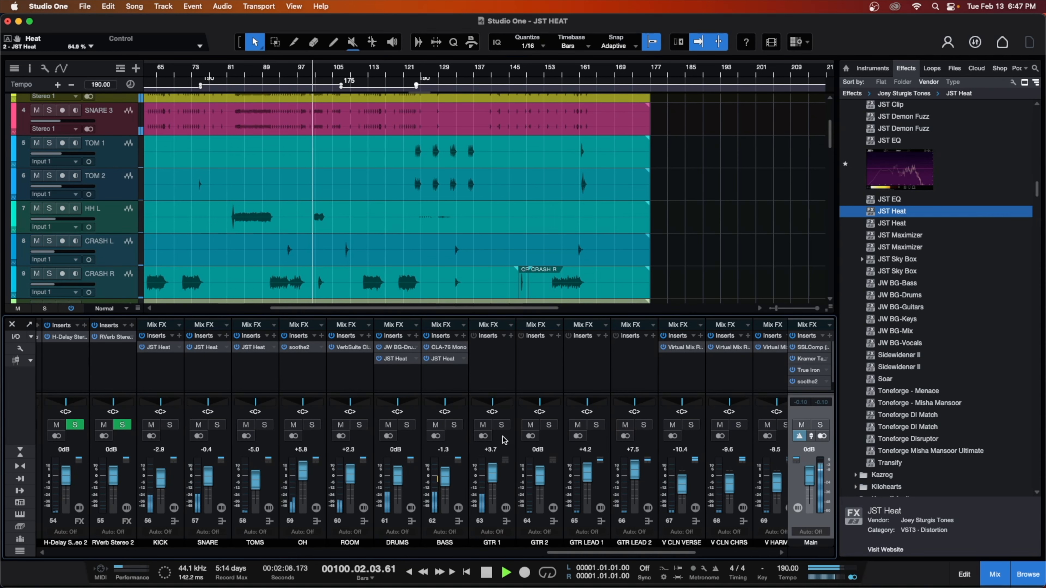
pyautogui.click(406, 425)
pyautogui.click(453, 424)
pyautogui.click(501, 425)
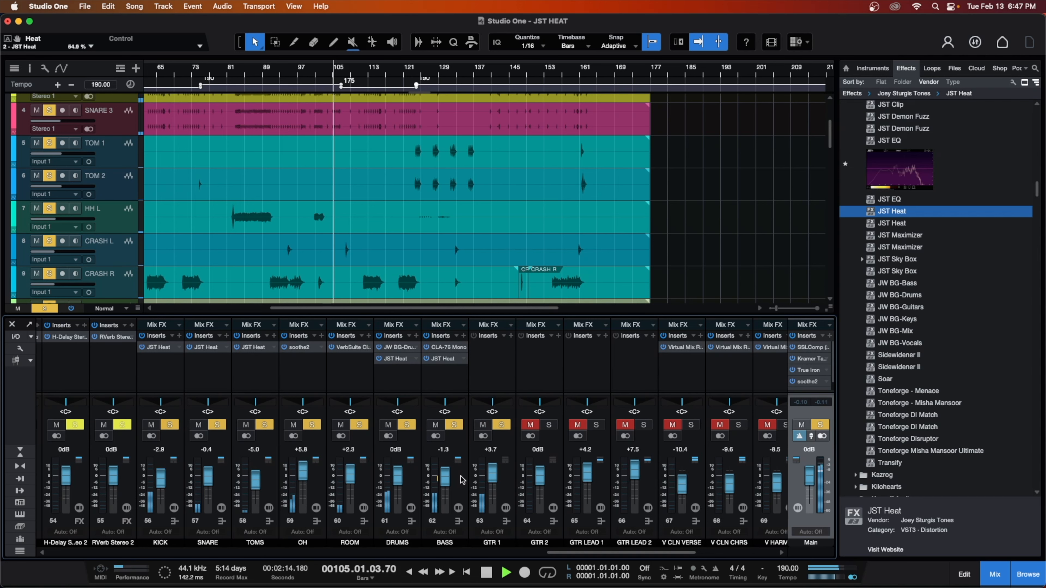
pyautogui.keyDown('alt'); pyautogui.click(444, 481); pyautogui.keyUp('alt')
pyautogui.moveTo(444, 482); pyautogui.dragTo(445, 483)
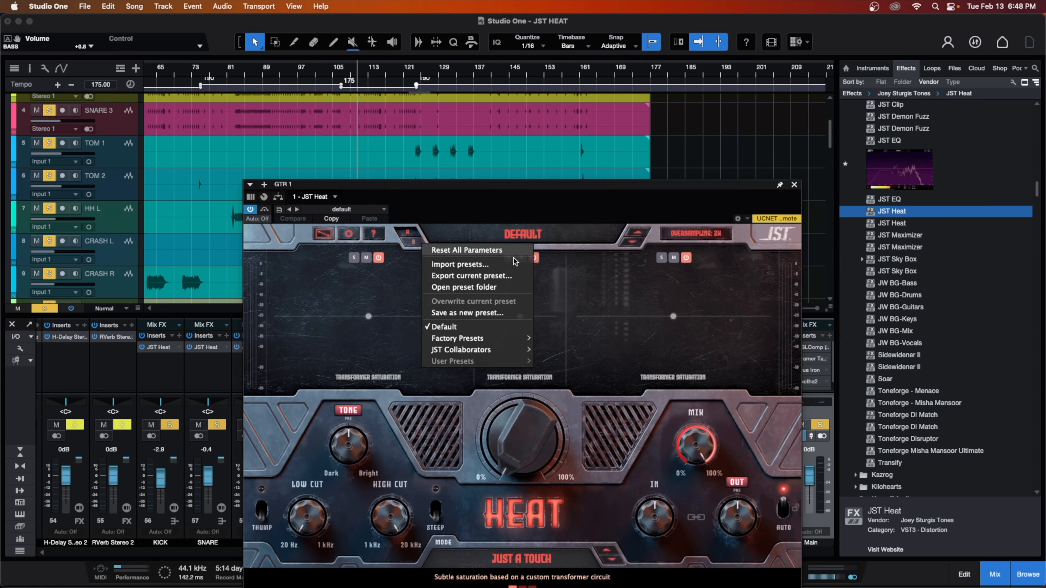
# Step: Load the Rhythm Guitar Boost preset in JST Heat on the GTR 1 bus and compare it with the plugin bypassed
pyautogui.click(612, 312)
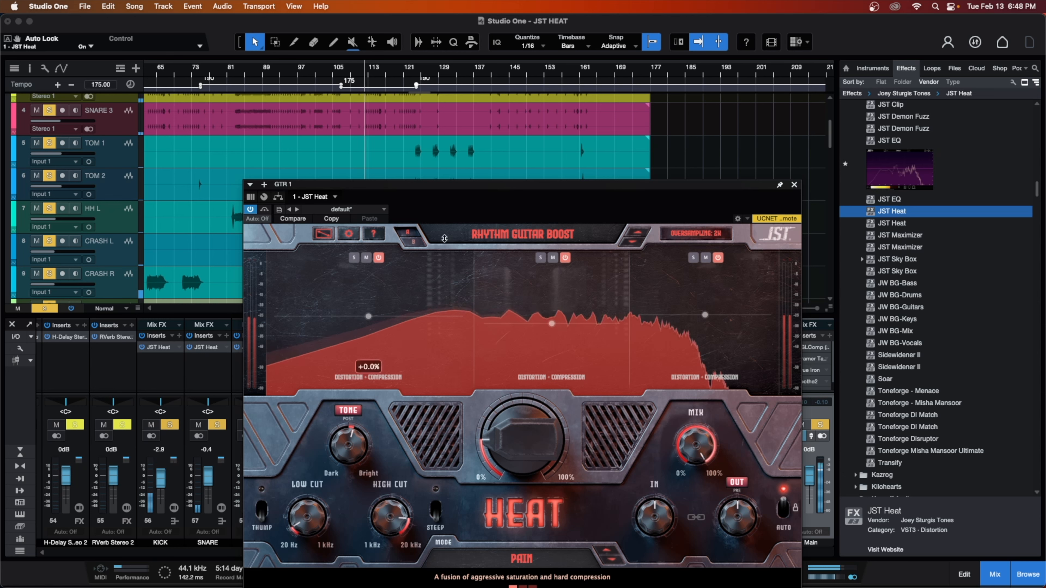
pyautogui.click(250, 209)
pyautogui.click(250, 209)
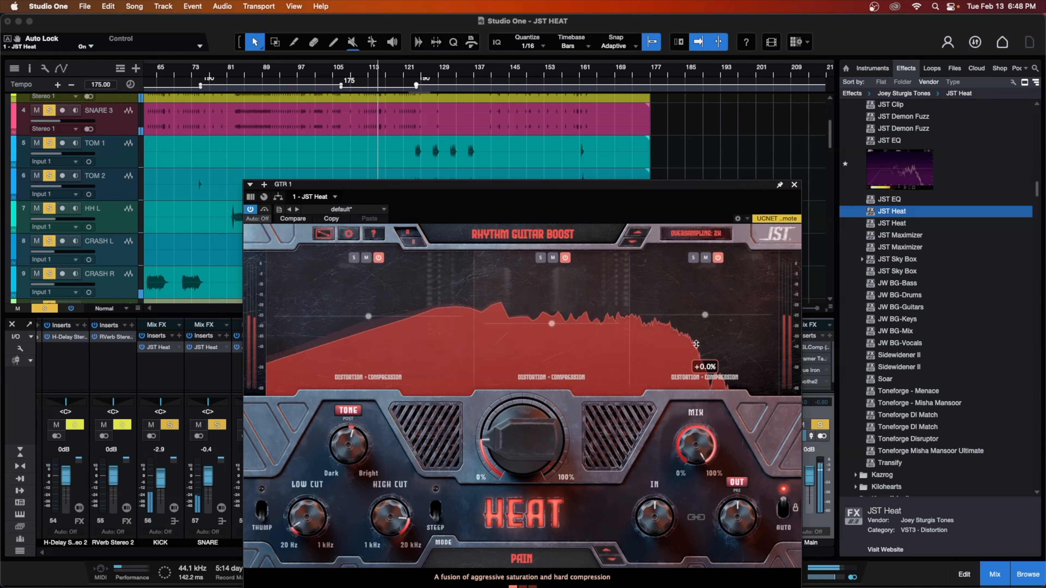
# Step: Load the Guitar Life preset in JST Heat on the GTR 1 bus, with Heat at 56.7% and Mix at 71%
pyautogui.click(766, 234)
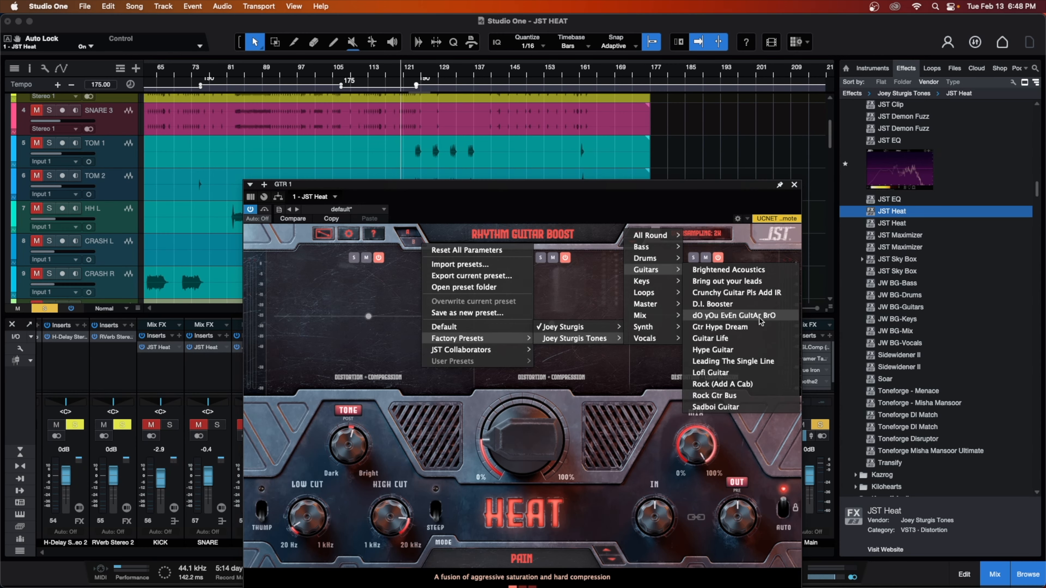
pyautogui.click(758, 318)
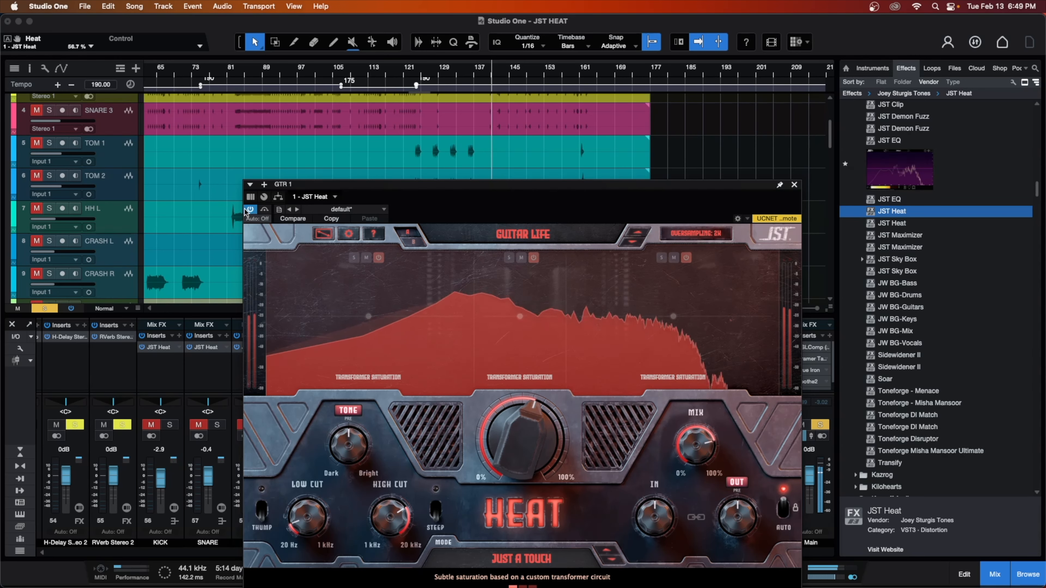
pyautogui.click(250, 210)
pyautogui.moveTo(704, 451)
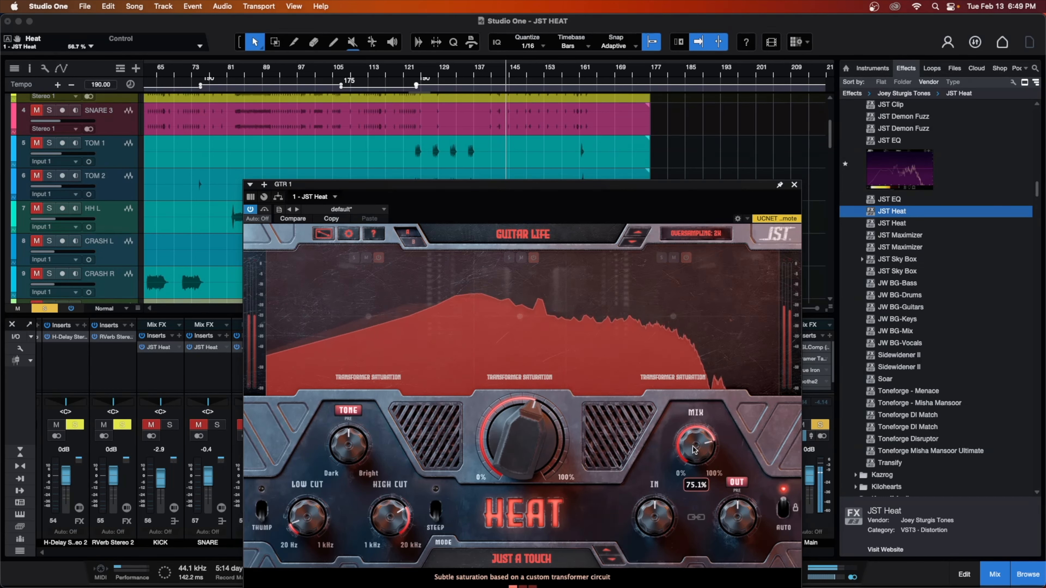
pyautogui.moveTo(690, 448)
pyautogui.mouseDown()
pyautogui.moveTo(705, 552)
pyautogui.moveTo(683, 449)
pyautogui.mouseUp()
pyautogui.click(794, 184)
# Step: Lower the GTR 1 fader to +2.9 dB and check the bass and guitar balance with the DRUMS bus in and out of solo
pyautogui.click(501, 425)
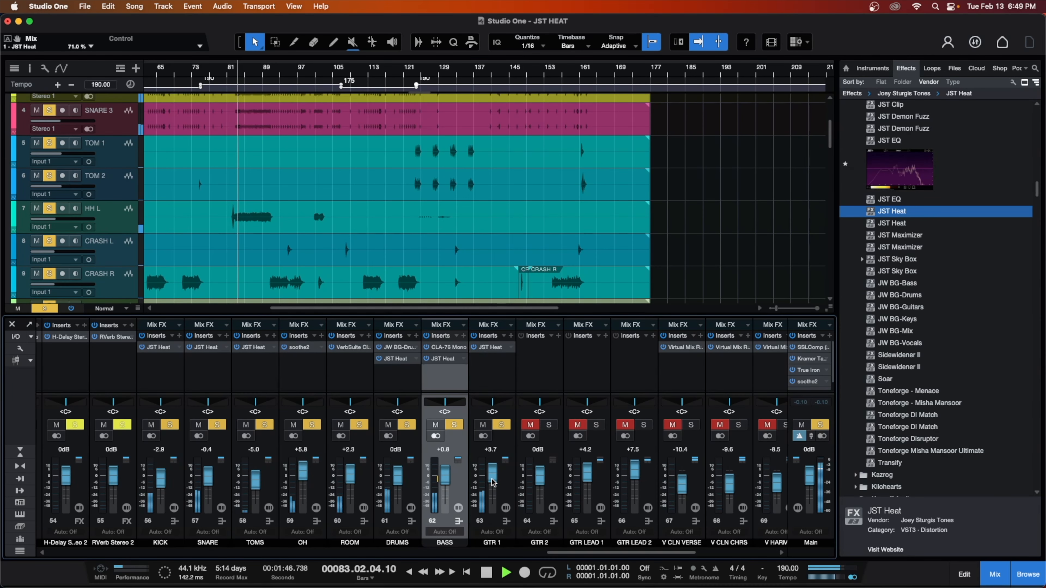
pyautogui.click(406, 425)
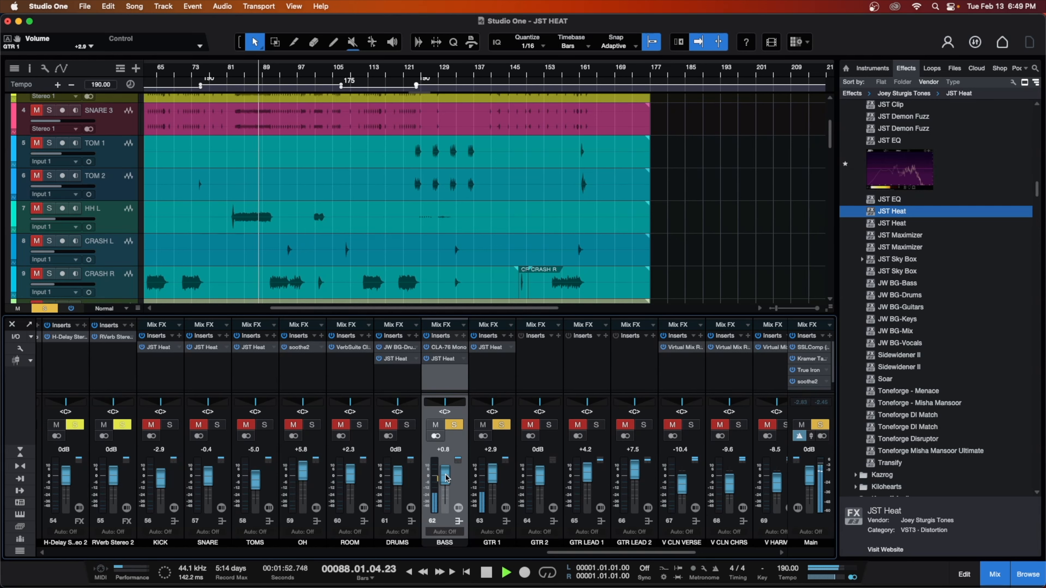
pyautogui.click(406, 424)
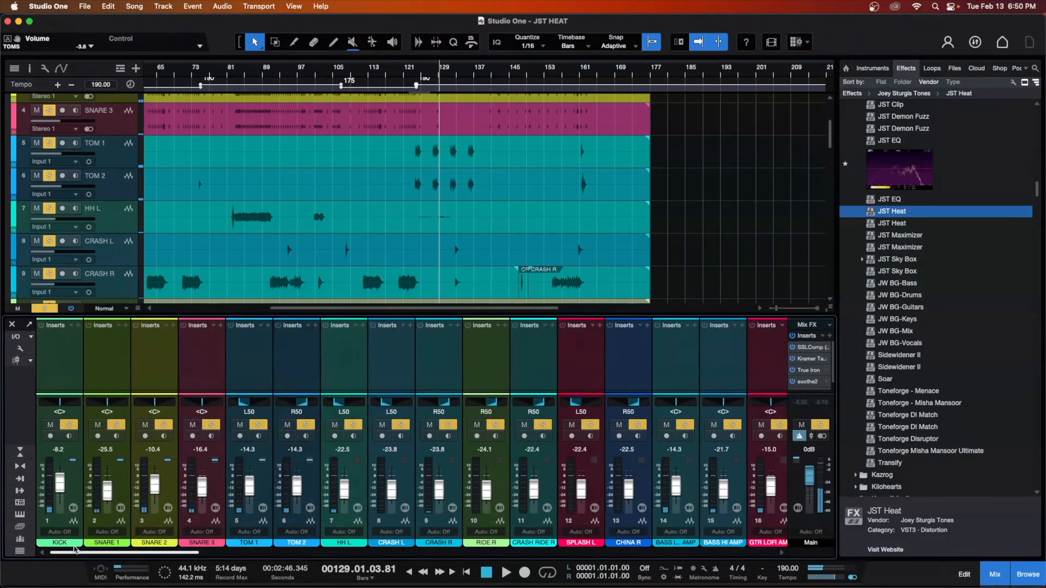
# Step: Insert JST Heat on the GTR LOFI AMP channel and load the Lofi Guitar preset
pyautogui.moveTo(181, 553); pyautogui.dragTo(216, 554)
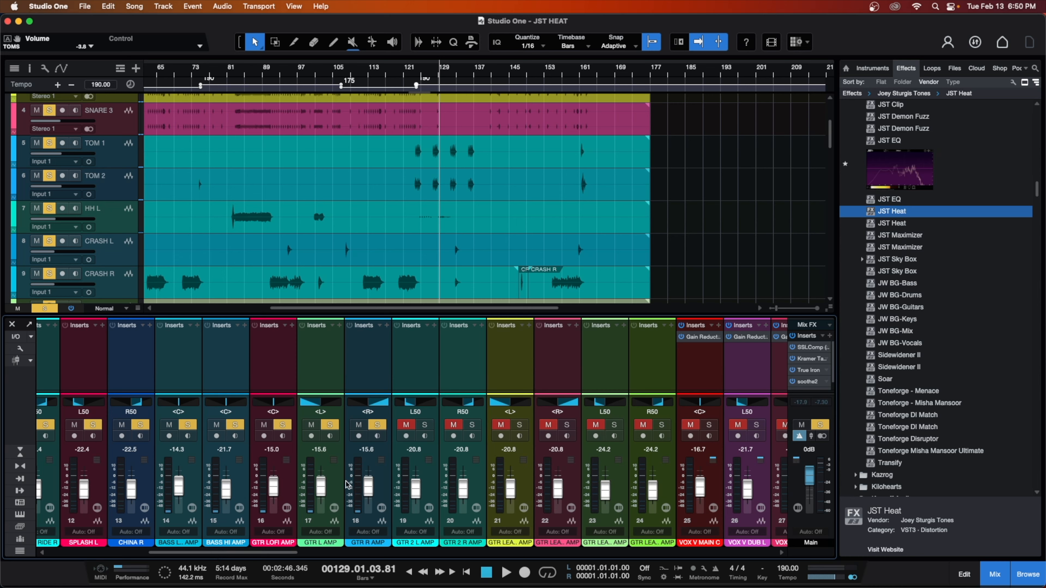
pyautogui.click(283, 486)
pyautogui.moveTo(892, 211); pyautogui.dragTo(272, 370)
pyautogui.click(538, 236)
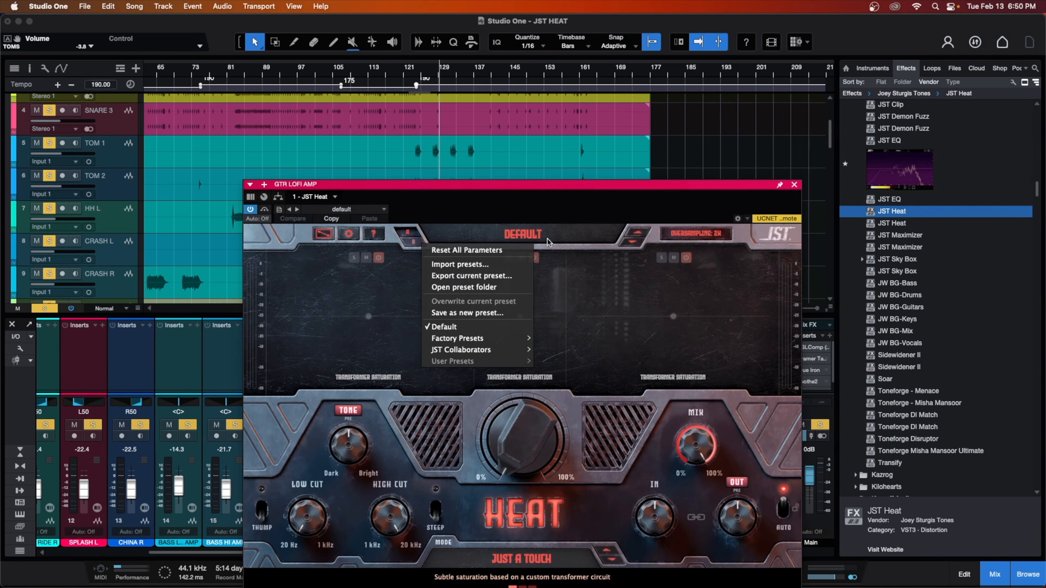
pyautogui.moveTo(485, 348)
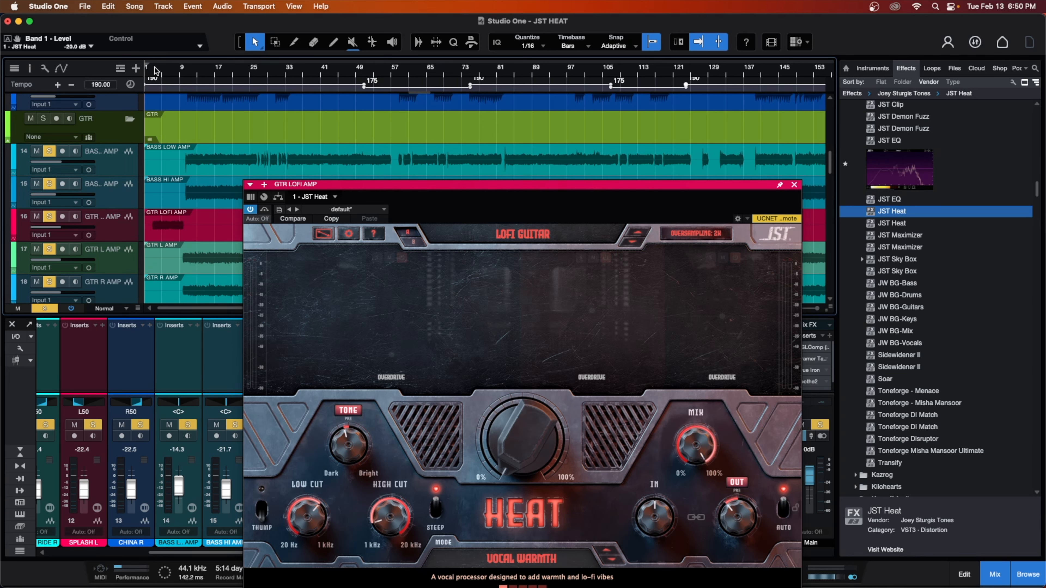
# Step: Play the lofi guitar intro near the start of the song to audition the Lofi Guitar preset
pyautogui.moveTo(155, 67); pyautogui.dragTo(195, 105)
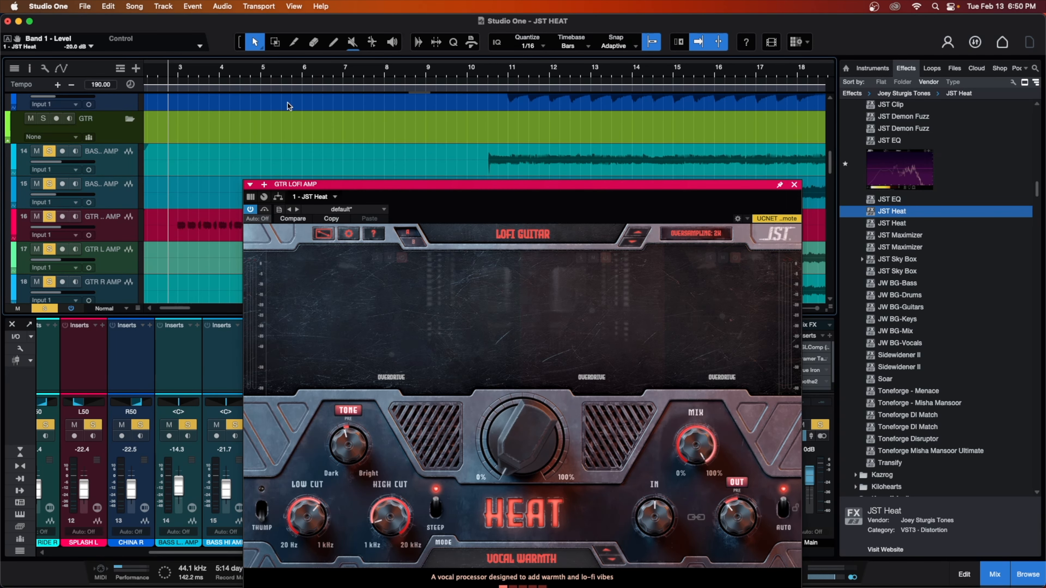
pyautogui.press('space')
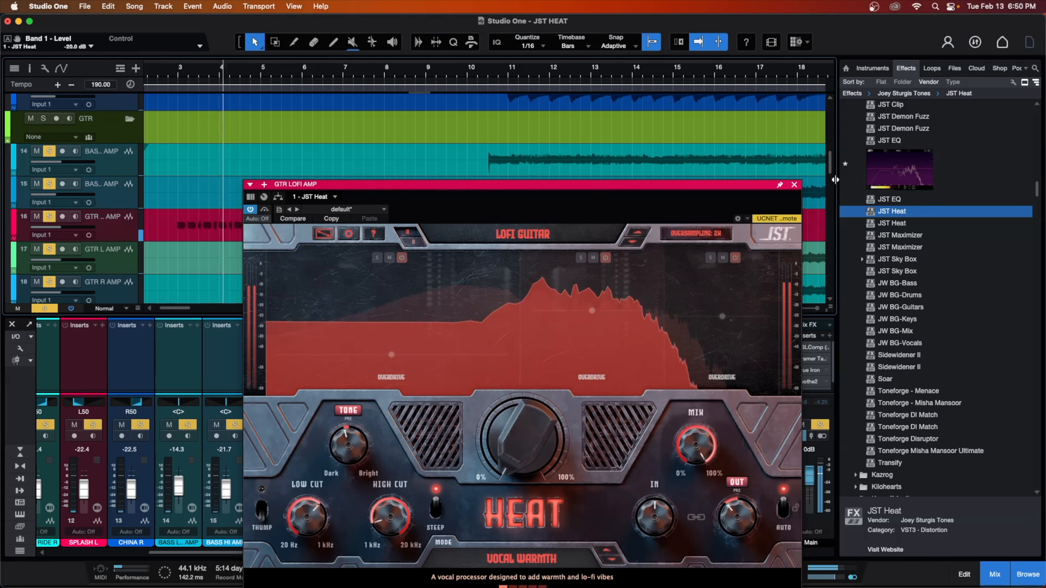
pyautogui.click(794, 184)
# Step: Split the GTR LOFI AMP clip just before and after its intro part and lower the volume of that middle clip
pyautogui.moveTo(362, 72); pyautogui.dragTo(340, 56)
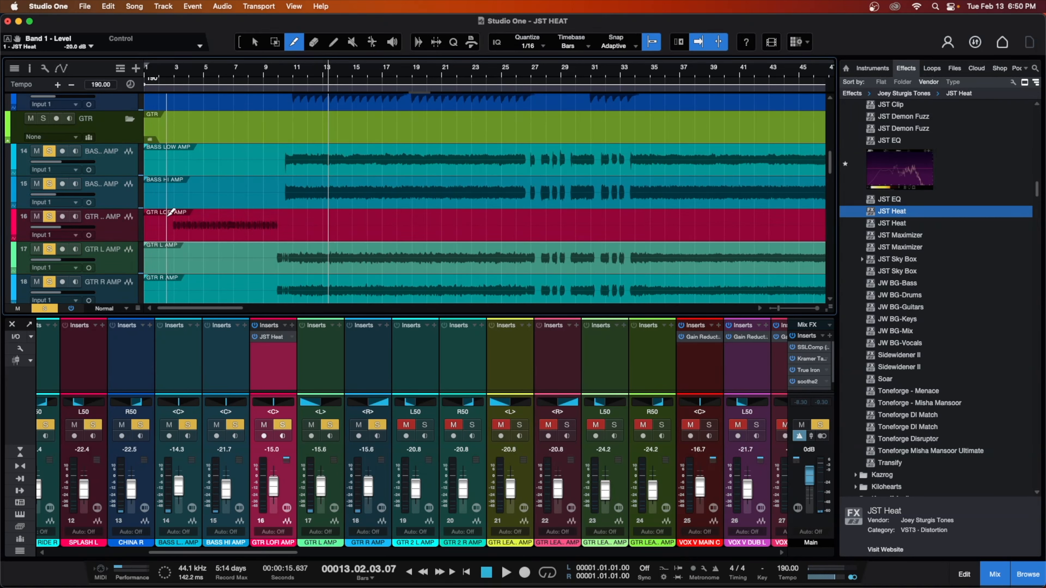
pyautogui.click(167, 226)
pyautogui.click(288, 222)
pyautogui.press('1')
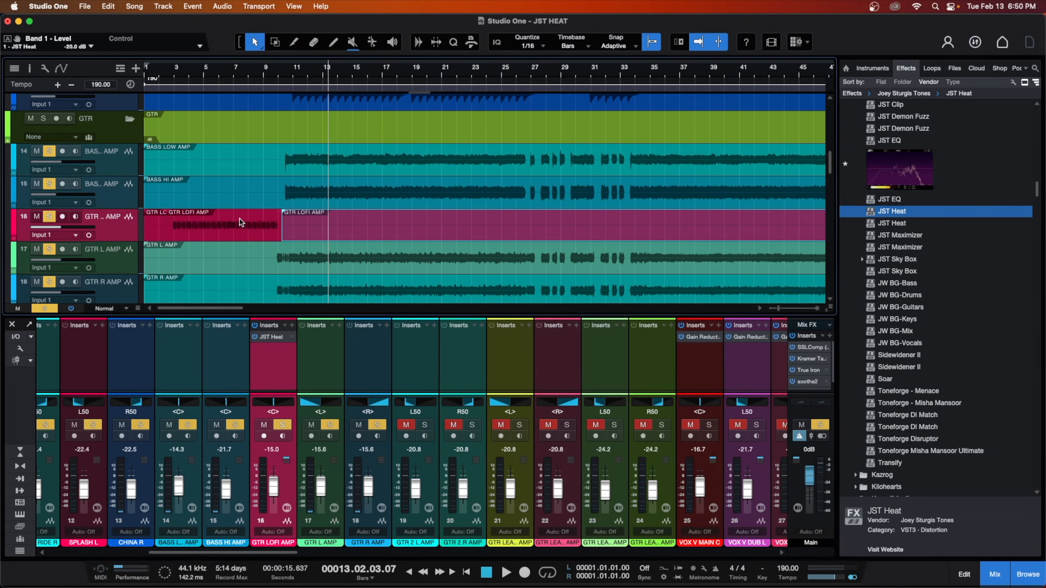
pyautogui.click(226, 218)
pyautogui.press('space')
pyautogui.moveTo(226, 220); pyautogui.dragTo(224, 230)
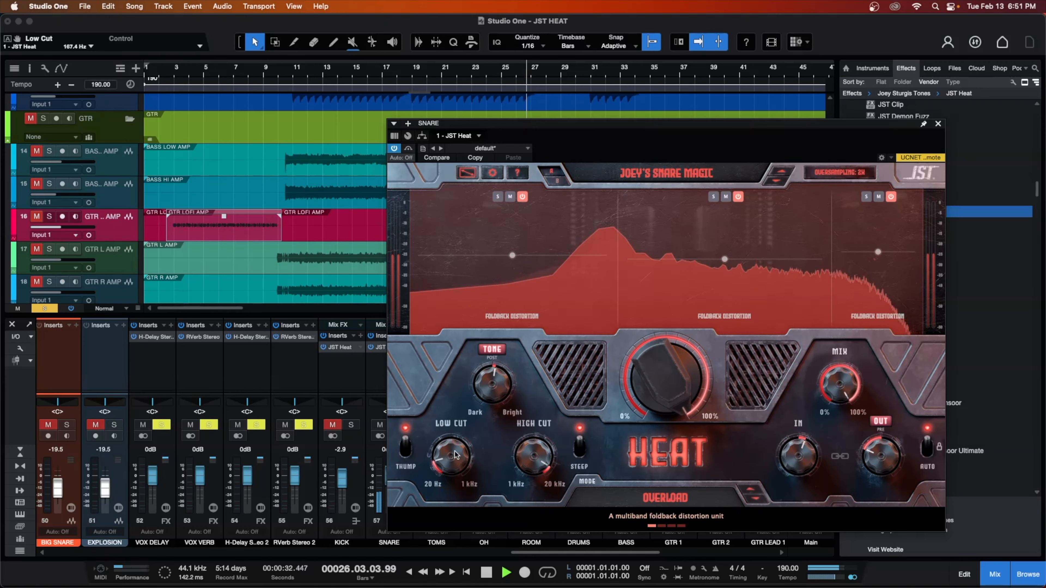
# Step: Set the Low Cut to 167.4 Hz and the Tone to 4.1% in JST Heat on the SNARE bus
pyautogui.moveTo(525, 449)
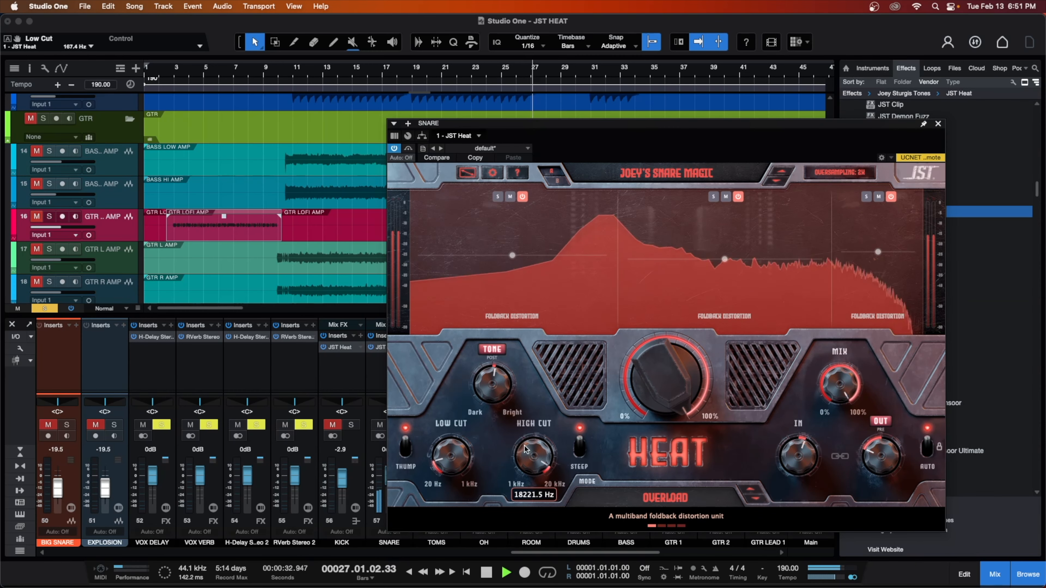
pyautogui.moveTo(492, 379)
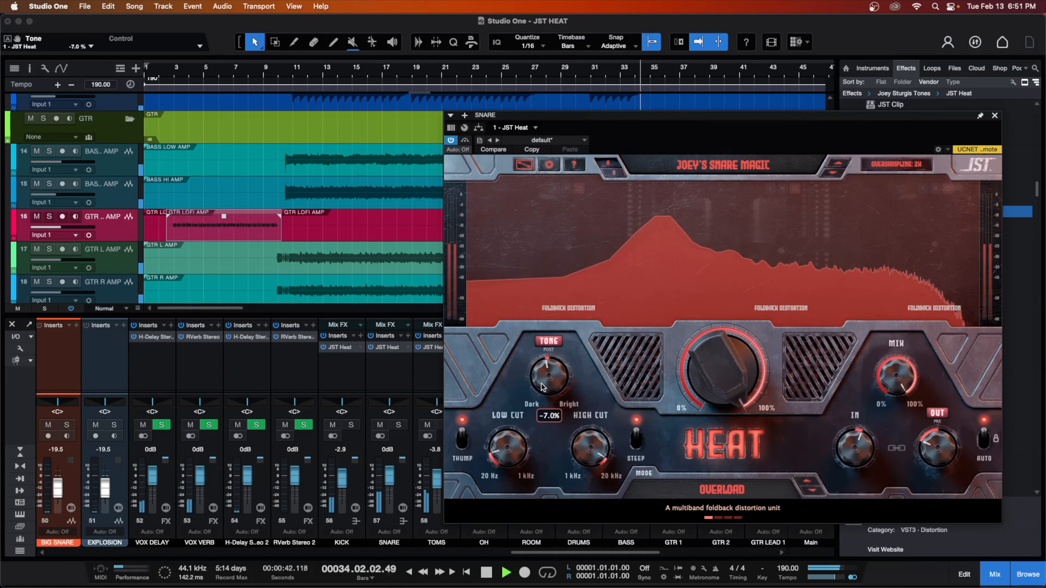
pyautogui.moveTo(541, 387); pyautogui.dragTo(545, 377)
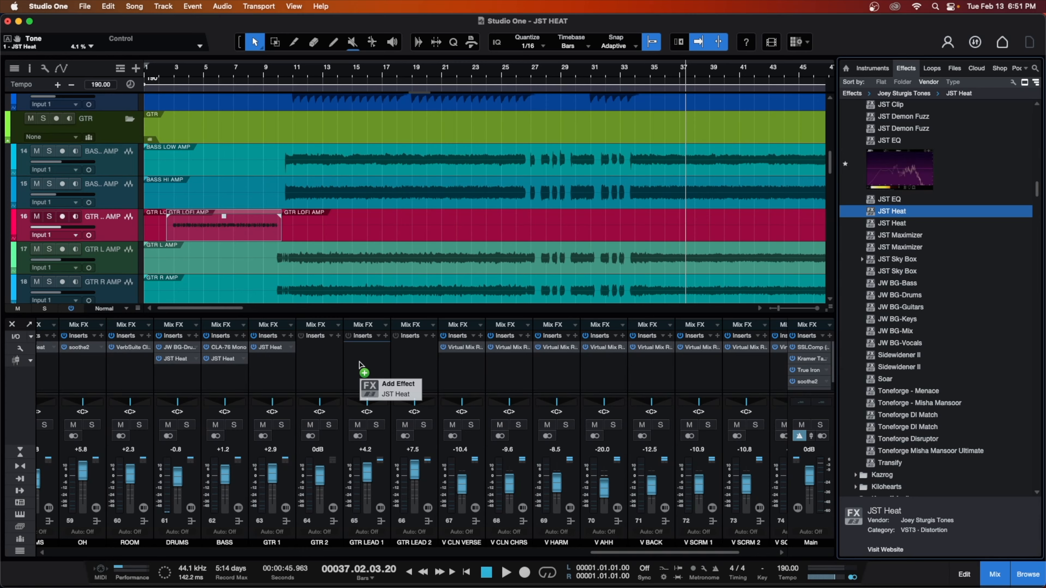
# Step: Insert JST Heat on the GTR LEAD 1 bus and load the Leading The Single Line preset from the Joey Sturgis Tones guitar presets
pyautogui.moveTo(358, 364); pyautogui.dragTo(360, 364)
pyautogui.click(677, 165)
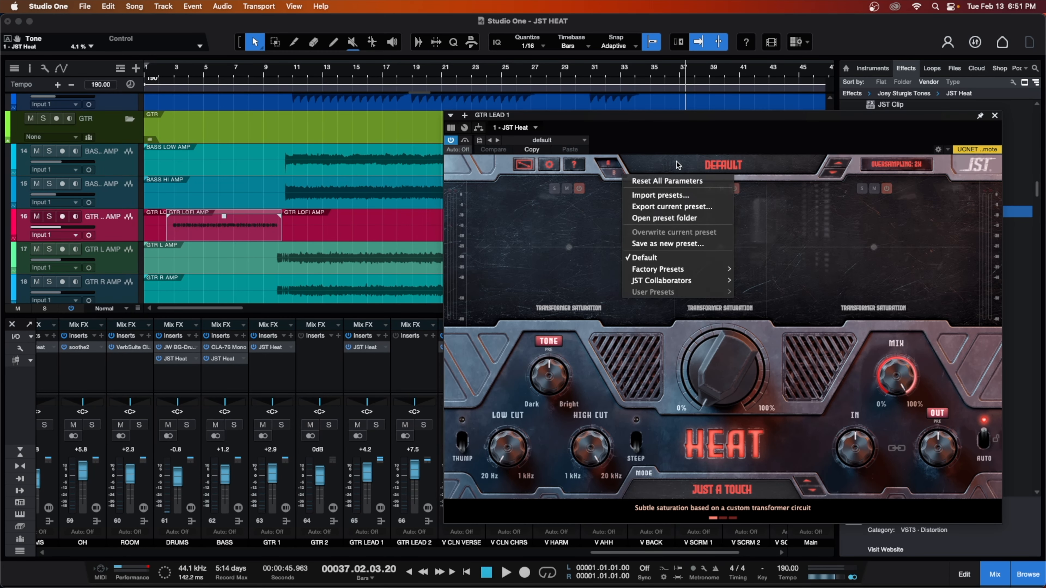
pyautogui.moveTo(773, 281)
pyautogui.moveTo(848, 314)
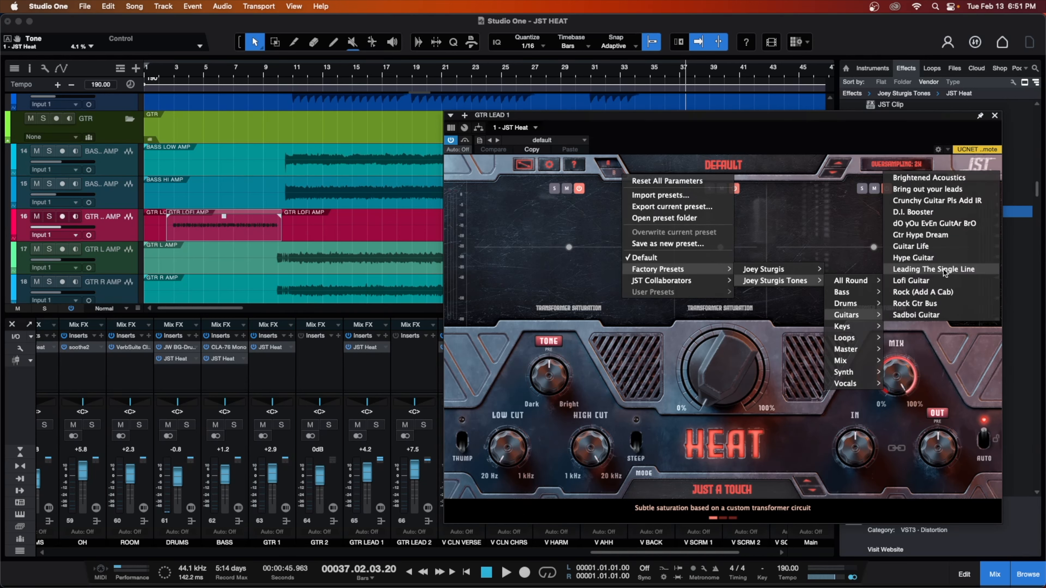
pyautogui.click(933, 269)
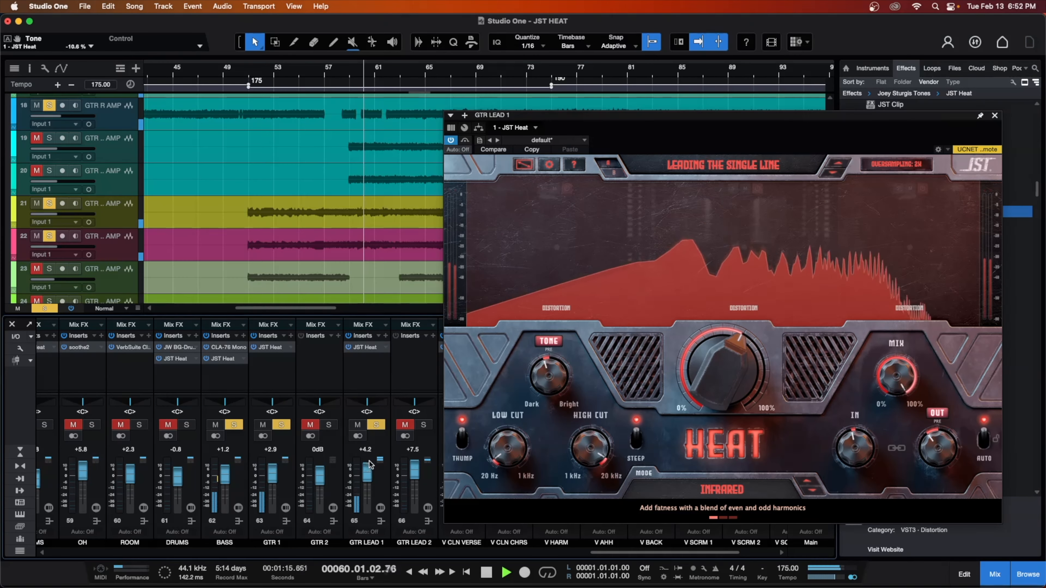
# Step: Raise the GTR LEAD 1 fader to +5.4 dB and set the Tone in its JST Heat to 6.1%
pyautogui.moveTo(374, 470); pyautogui.dragTo(370, 470)
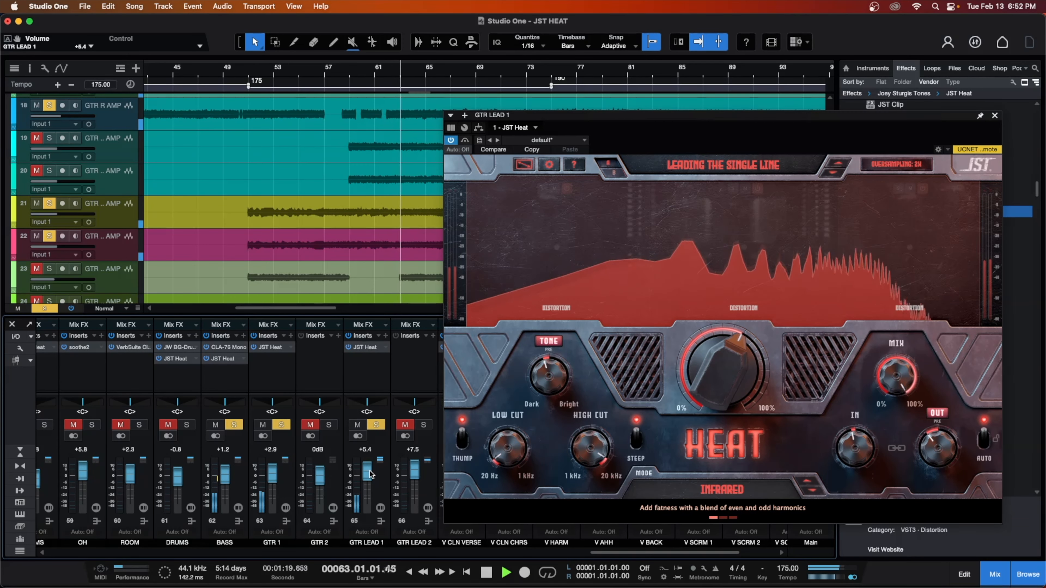
pyautogui.scroll(2, 369, 470)
pyautogui.scroll(-1, 371, 474)
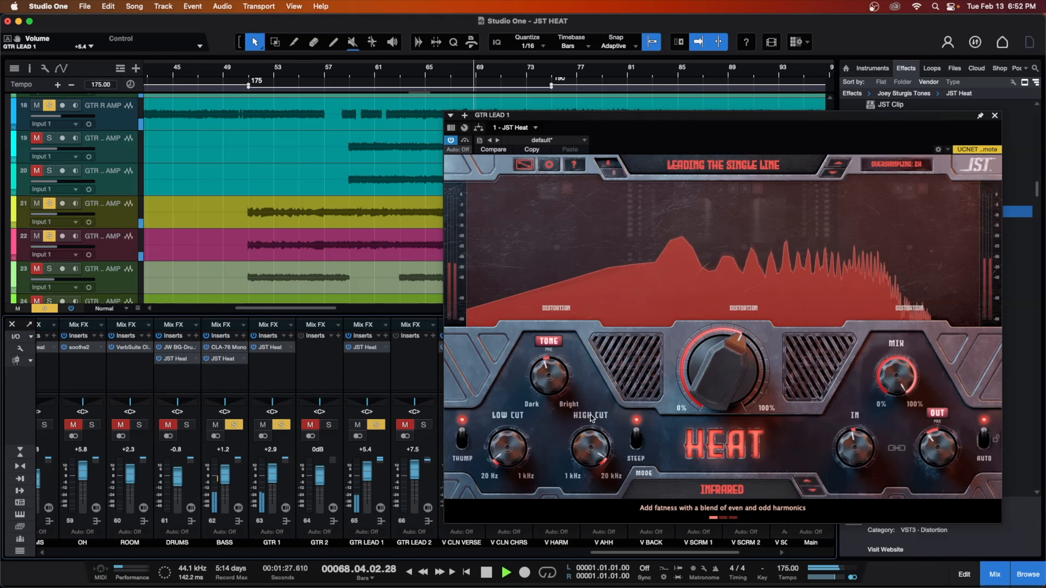
pyautogui.moveTo(555, 375); pyautogui.dragTo(554, 366)
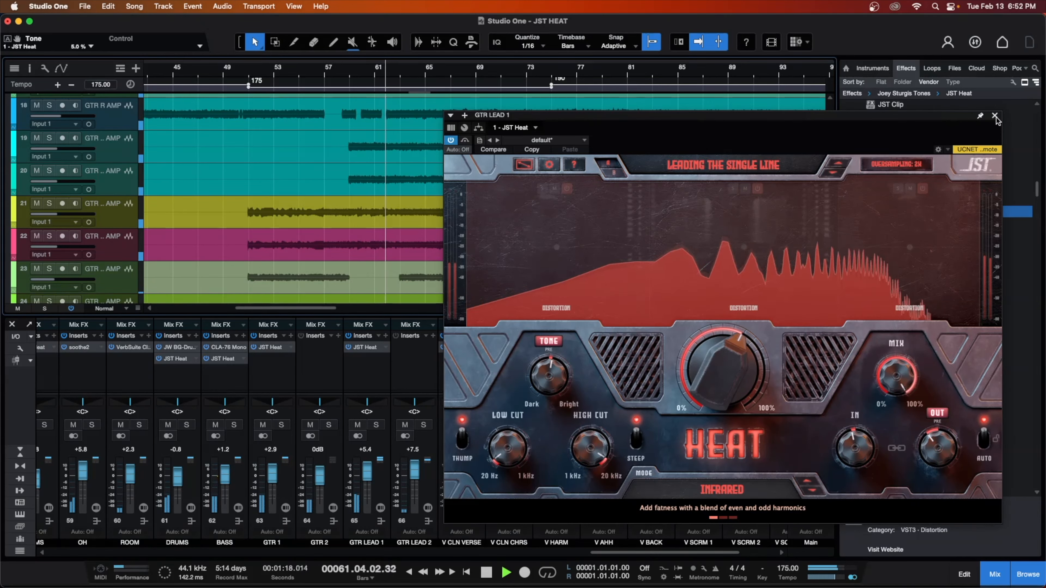
pyautogui.moveTo(553, 366); pyautogui.dragTo(555, 367)
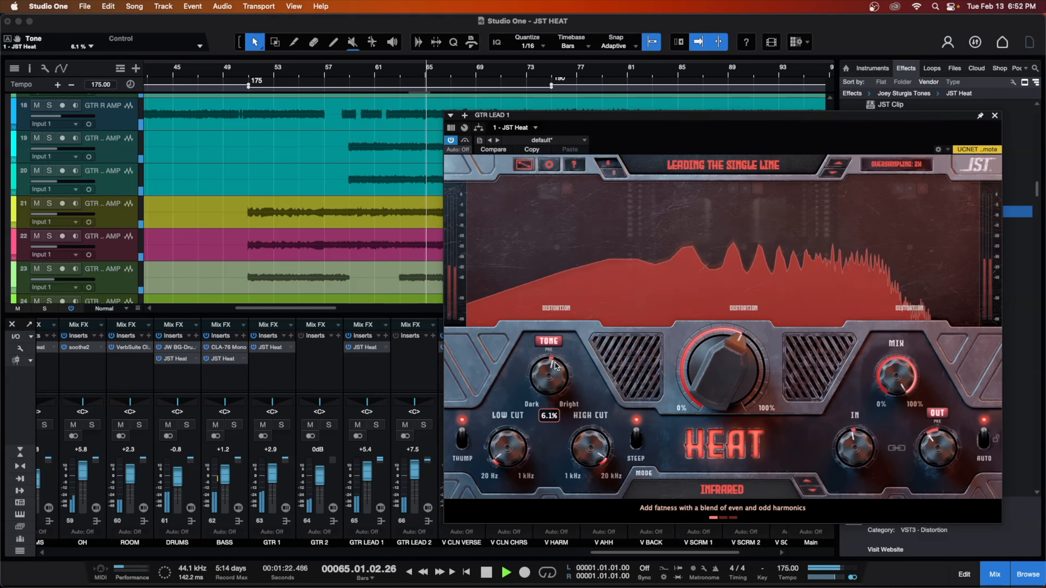
# Step: Load the Joey's Vocal Primer preset in JST Heat on the V CLN CHRS bus, compare it with bypass and adjust the Tone
pyautogui.click(995, 117)
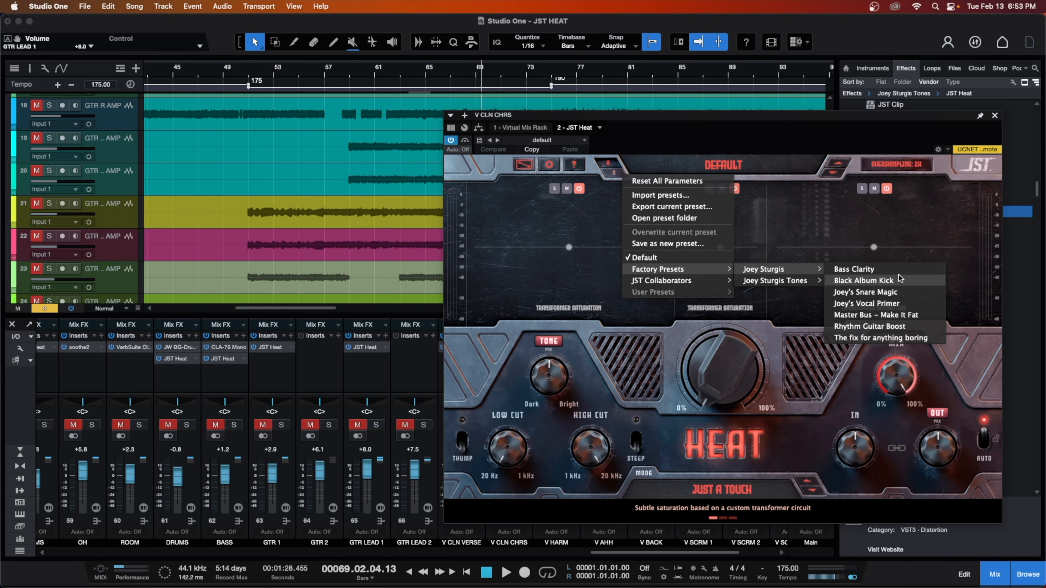
pyautogui.click(902, 300)
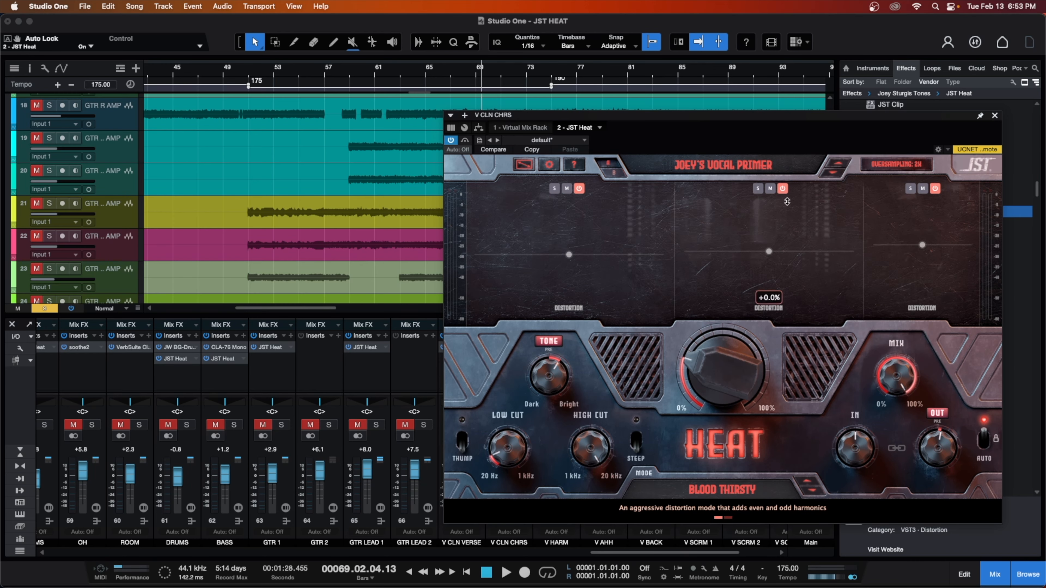
pyautogui.moveTo(745, 114); pyautogui.dragTo(486, 185)
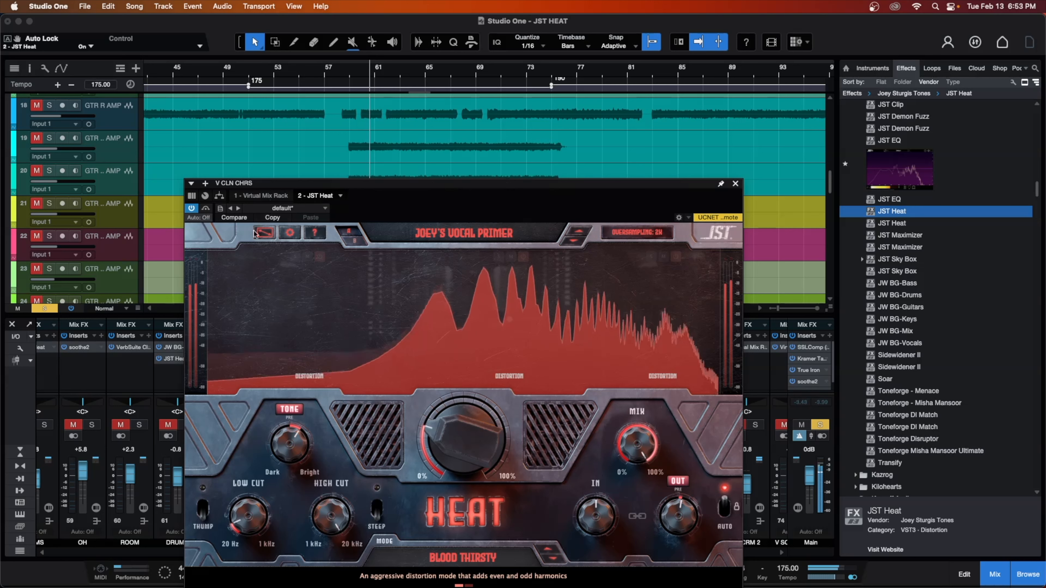
pyautogui.click(191, 209)
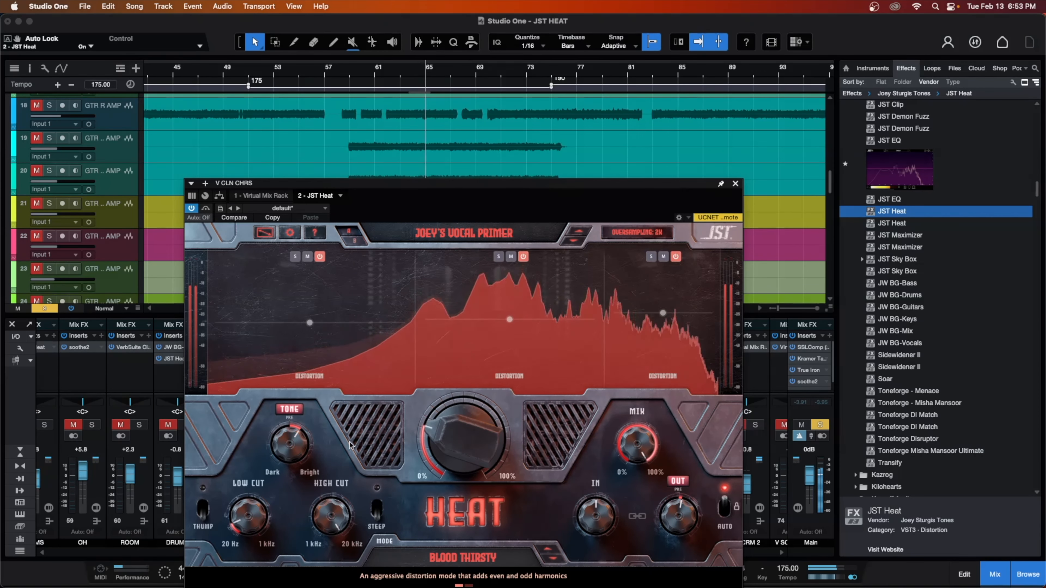
pyautogui.moveTo(297, 442); pyautogui.dragTo(299, 453)
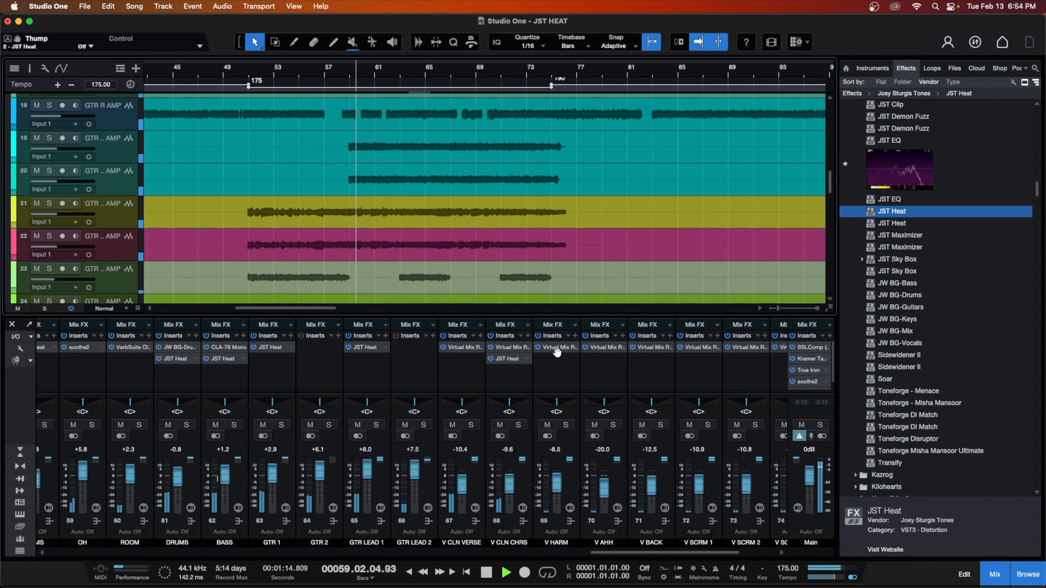
# Step: Rebalance the clean vocal buses, setting V CLN CHRS and V HARM to -6.3 dB and V AHH to -17.5 dB
pyautogui.moveTo(511, 490); pyautogui.dragTo(511, 487)
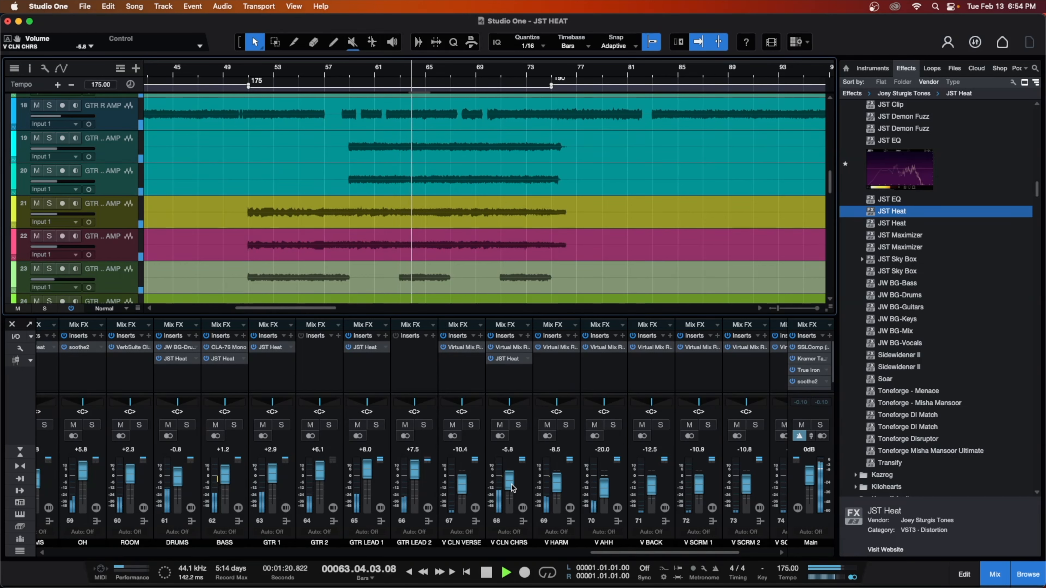
pyautogui.moveTo(560, 487); pyautogui.dragTo(557, 483)
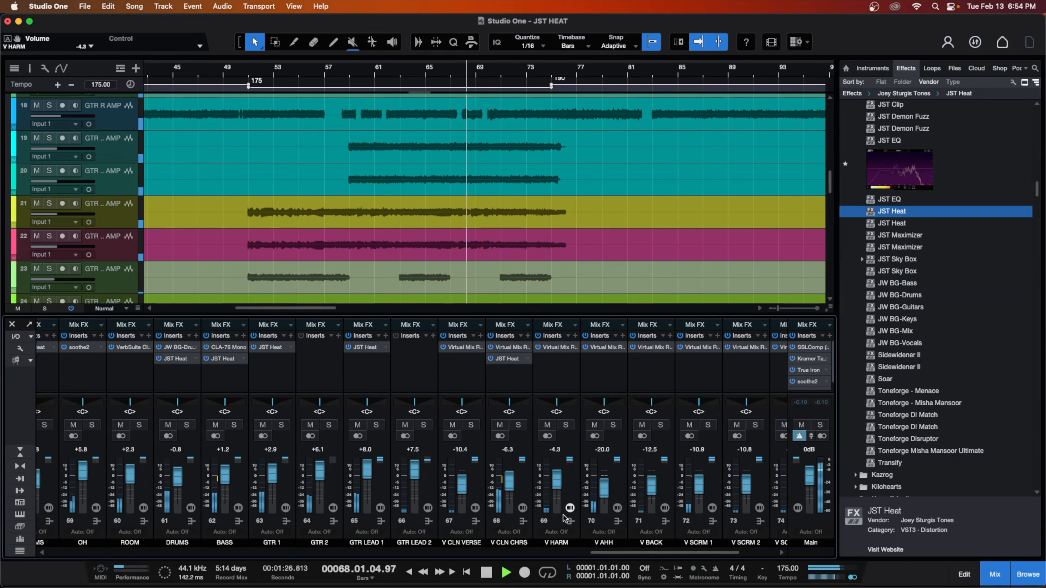
pyautogui.moveTo(510, 489); pyautogui.dragTo(608, 489)
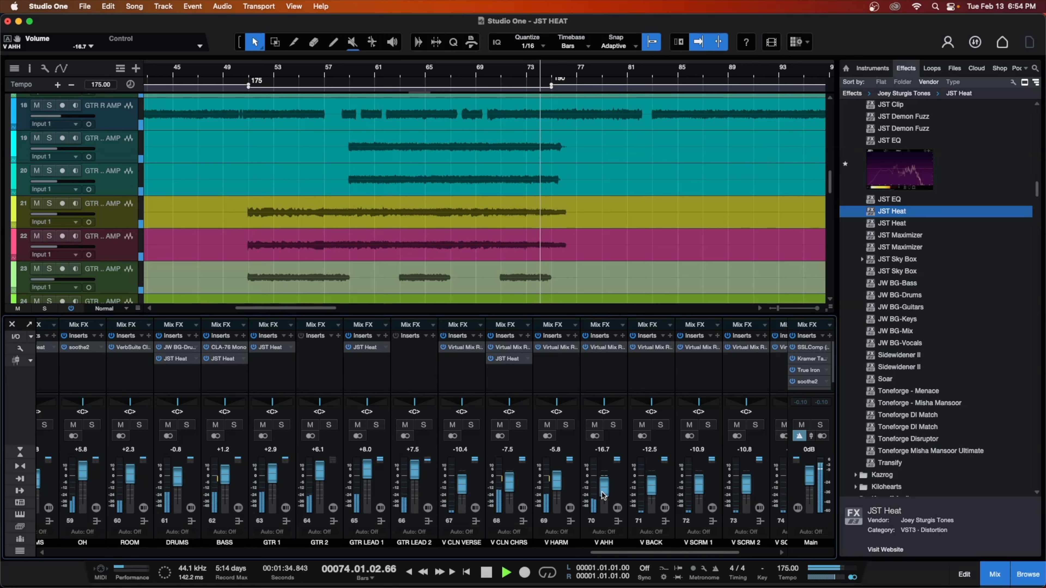
pyautogui.moveTo(511, 491); pyautogui.dragTo(512, 489)
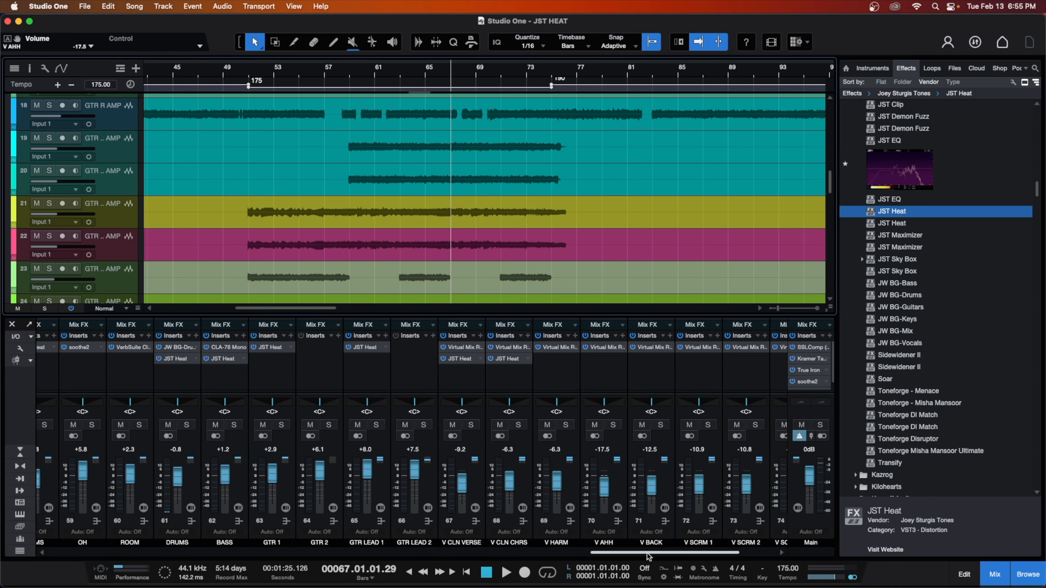
# Step: Solo V SCRM 1, load the Lead Vocal Sauce preset in its JST Heat, compare it with bypass and set the fader to -9.6 dB
pyautogui.moveTo(648, 557); pyautogui.dragTo(682, 554)
pyautogui.click(535, 426)
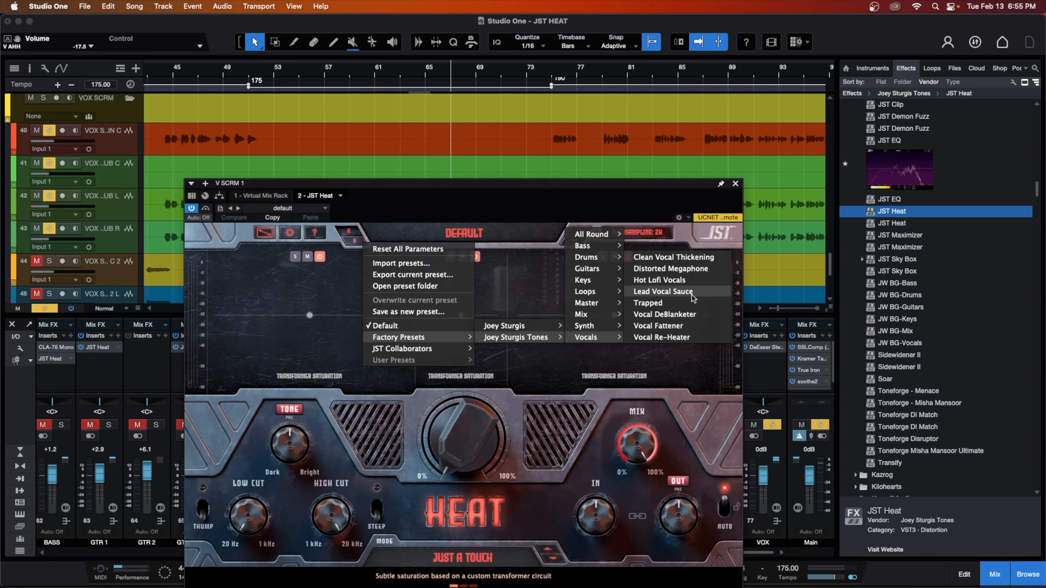
pyautogui.click(663, 291)
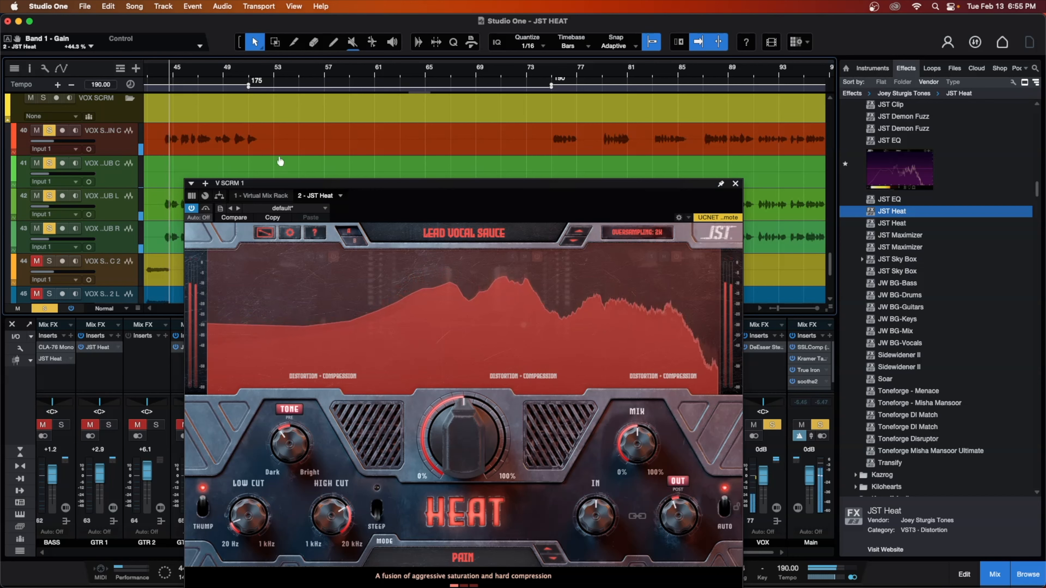
pyautogui.click(192, 209)
pyautogui.click(192, 209)
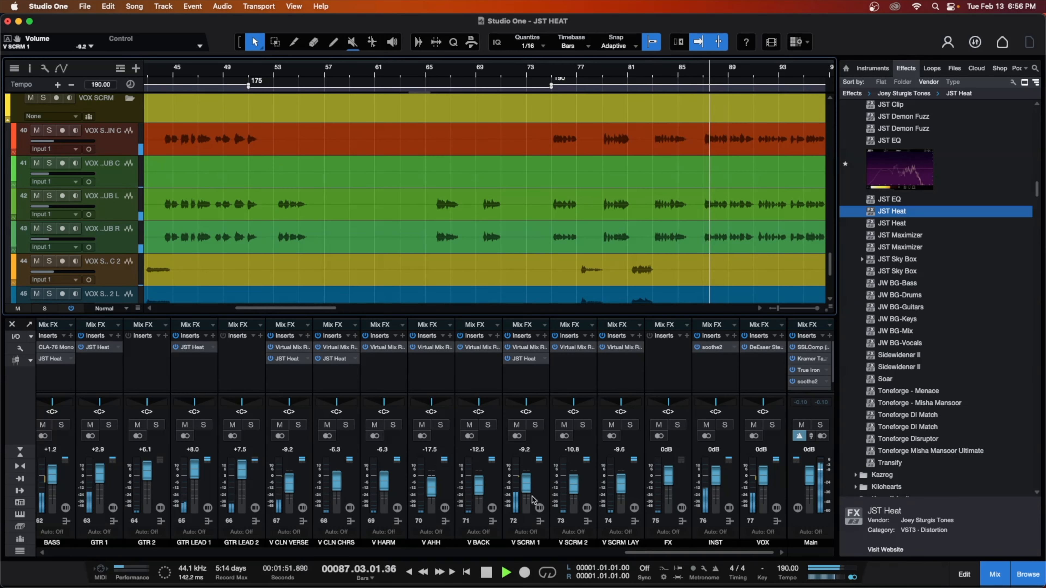
pyautogui.moveTo(526, 490); pyautogui.dragTo(527, 490)
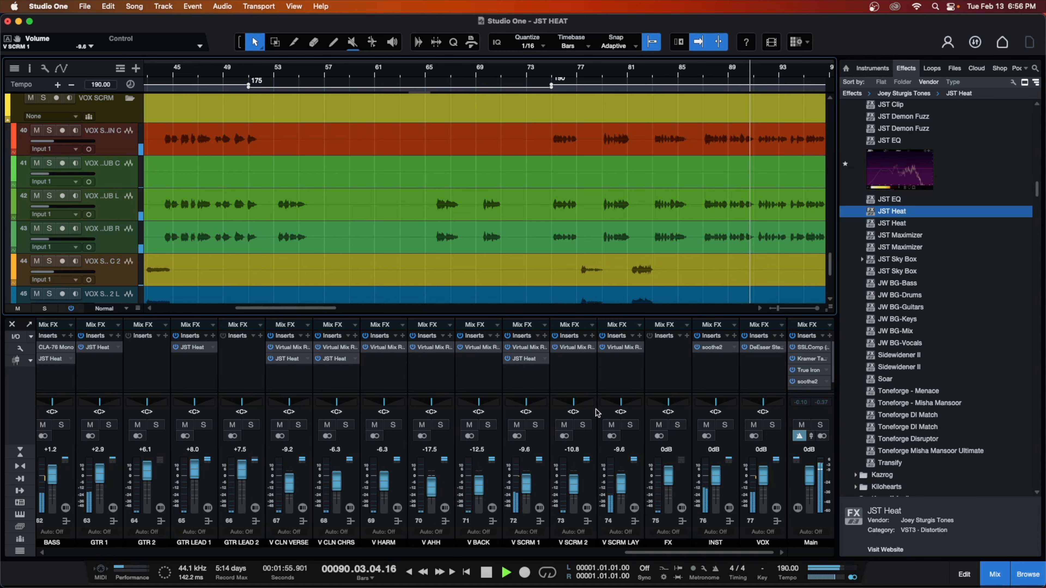
# Step: Copy JST Heat with its settings from V SCRM 1 to V SCRM 2 and set the V SCRM 2 fader to -9.6 dB
pyautogui.moveTo(531, 363); pyautogui.dragTo(575, 366)
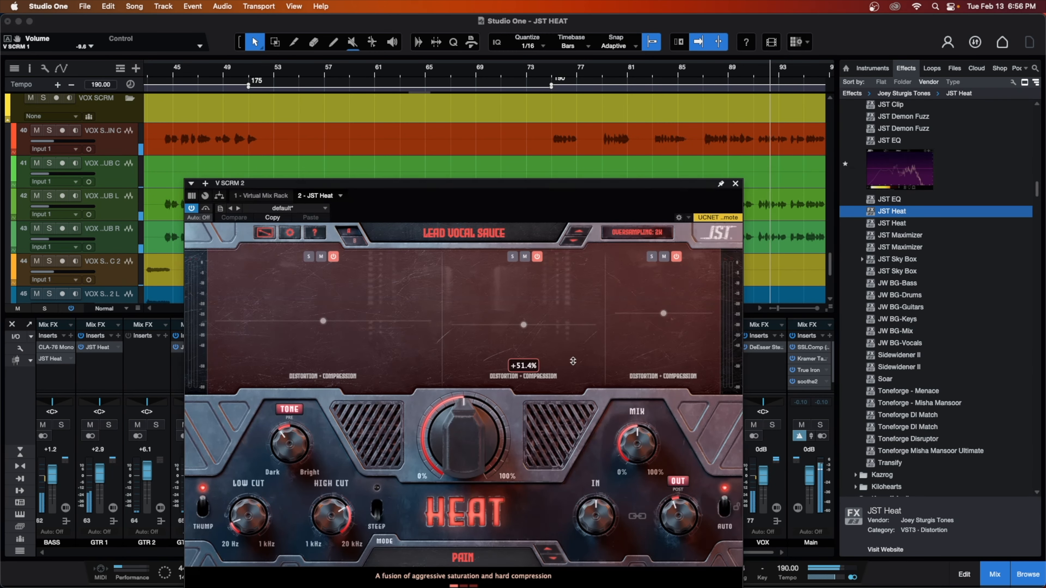
pyautogui.click(735, 183)
pyautogui.click(572, 450)
pyautogui.press('Return')
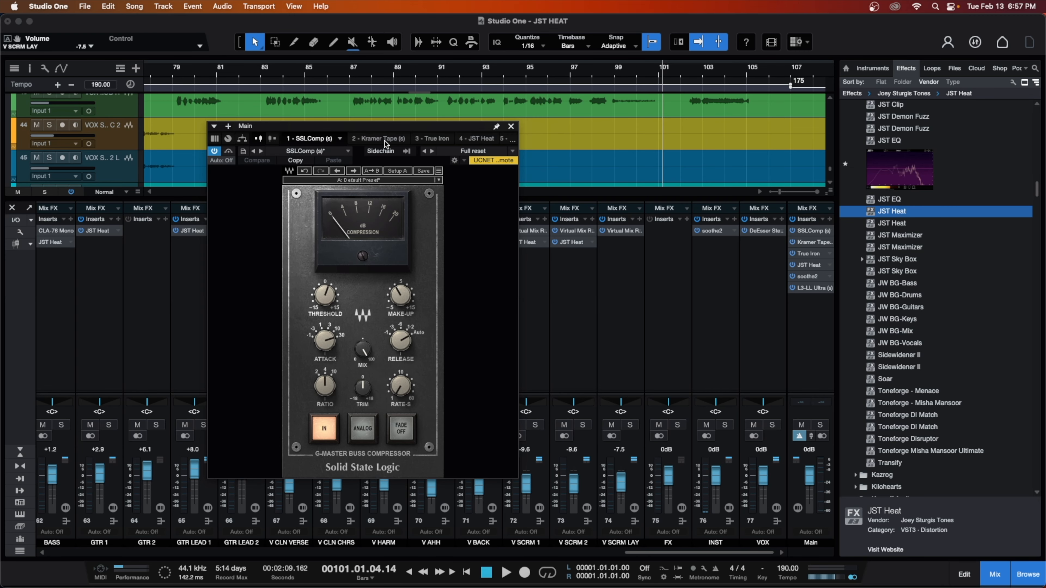
# Step: Review the Main bus effect chain through Kramer Tape, True Iron, JST Heat, soothe2 and L3-LL Ultra
pyautogui.click(378, 138)
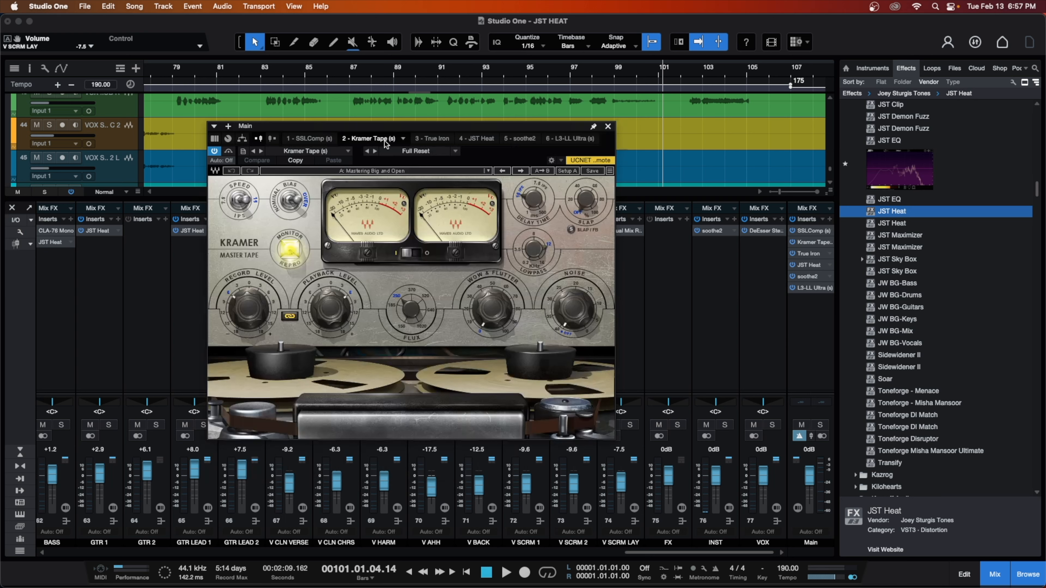
pyautogui.click(432, 138)
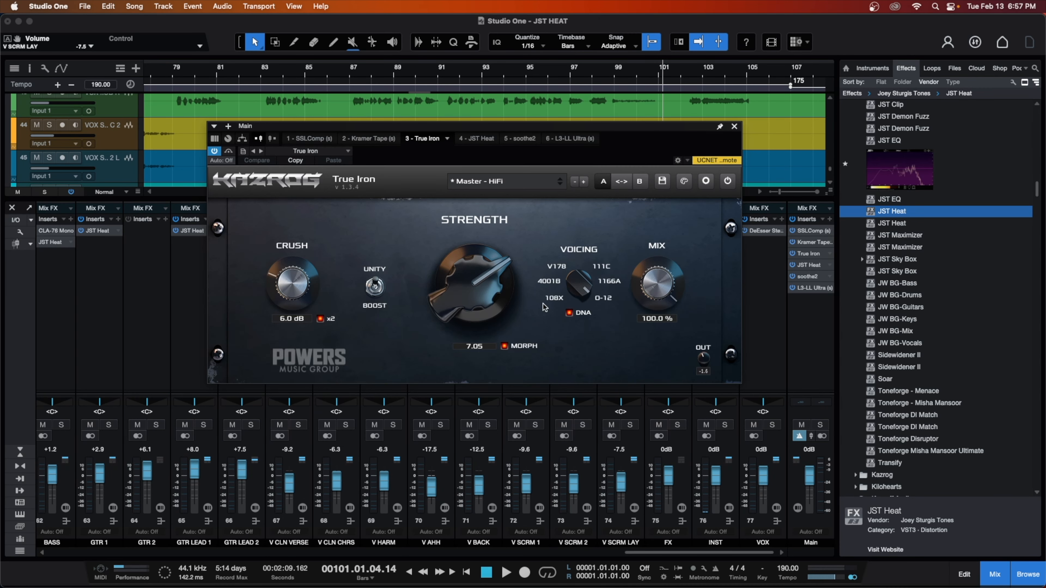
pyautogui.click(482, 143)
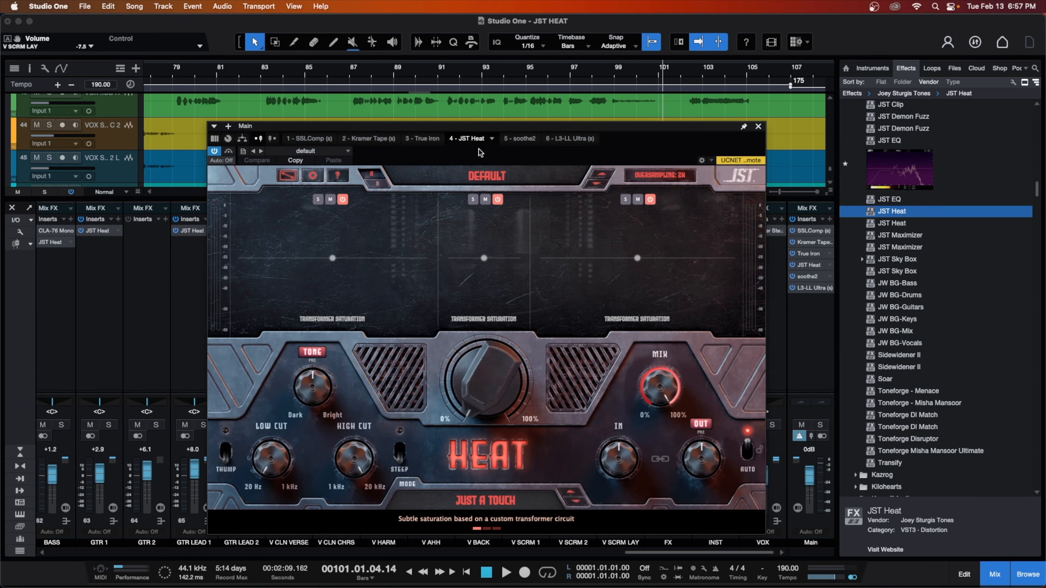
pyautogui.click(514, 140)
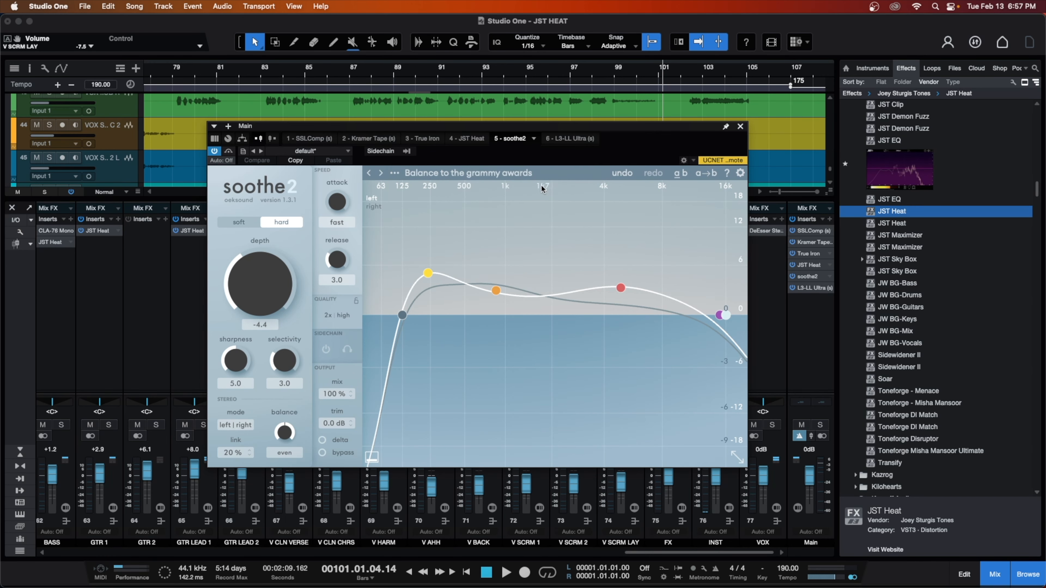
pyautogui.click(571, 138)
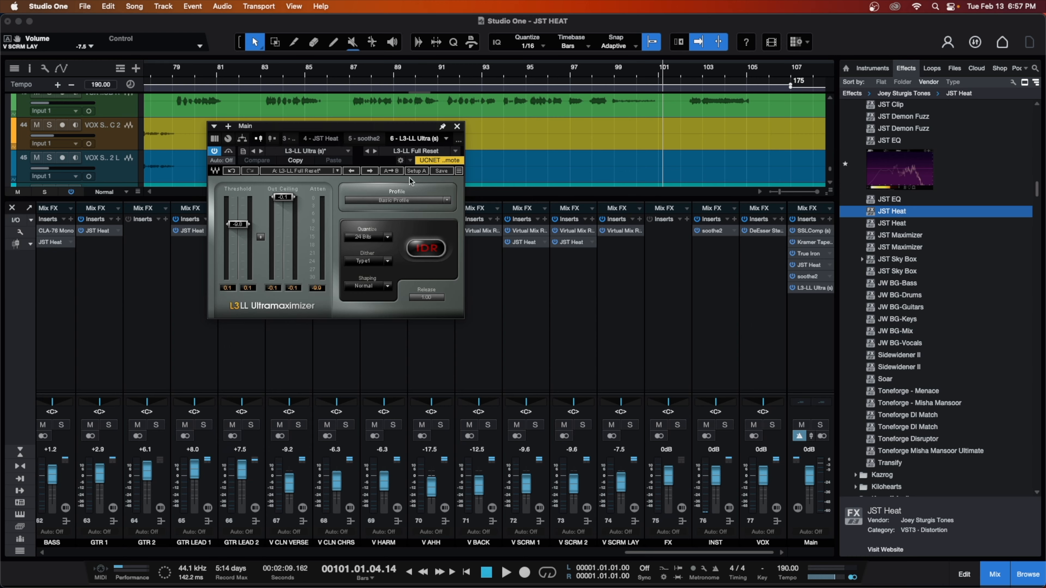
# Step: Load the 2Bus Magic preset from the Joey Sturgis Tones master presets in JST Heat on the Main bus
pyautogui.click(321, 138)
pyautogui.click(508, 181)
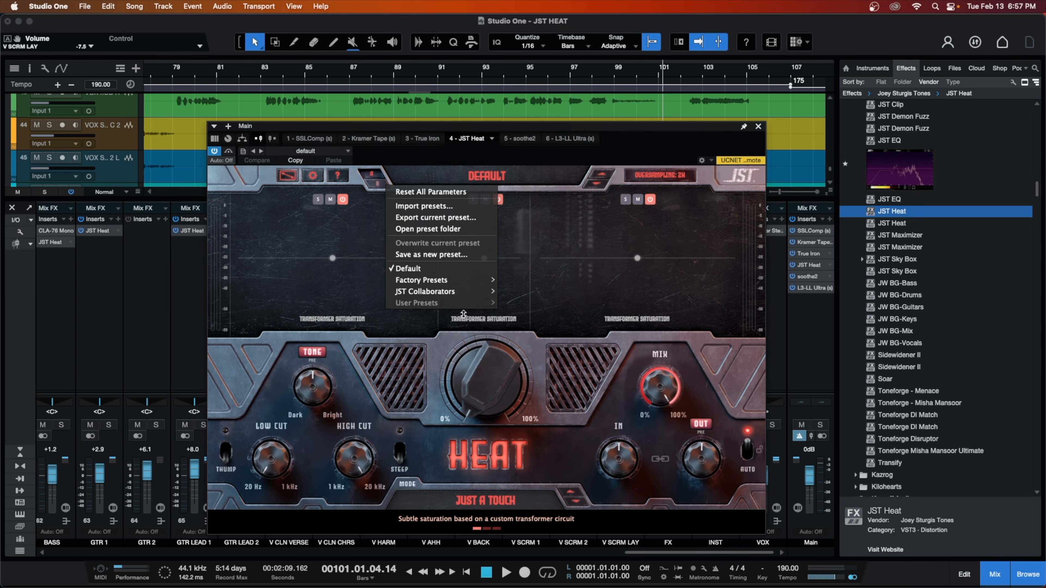
pyautogui.moveTo(478, 284)
pyautogui.moveTo(535, 296)
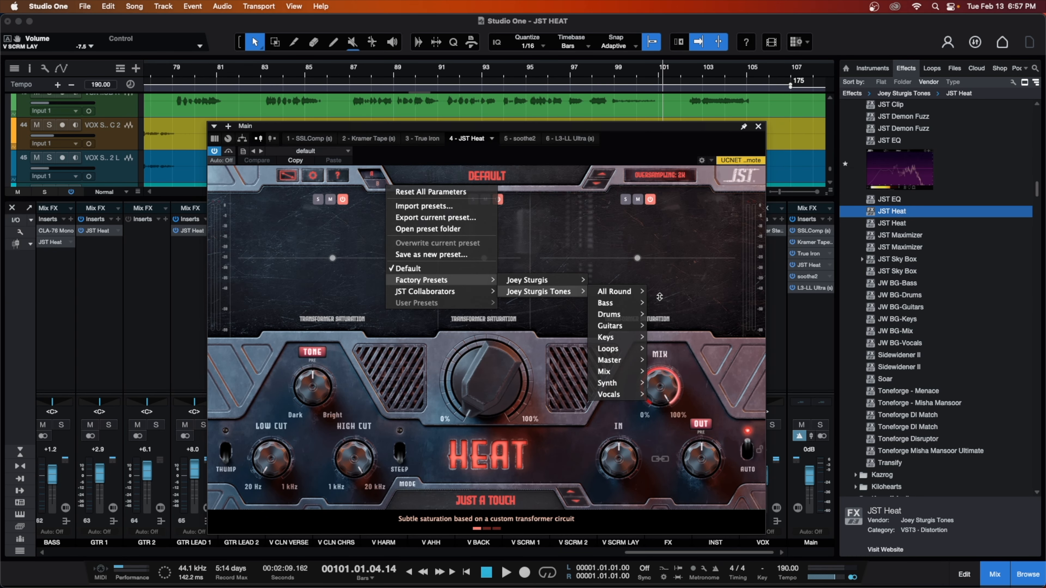
pyautogui.moveTo(632, 361)
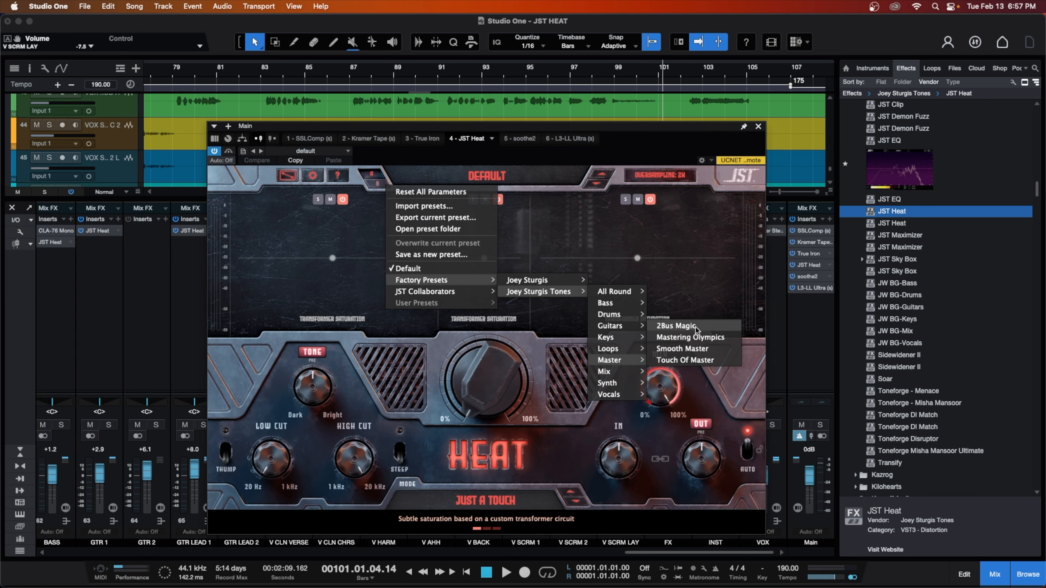
pyautogui.click(684, 325)
pyautogui.moveTo(584, 129); pyautogui.dragTo(608, 228)
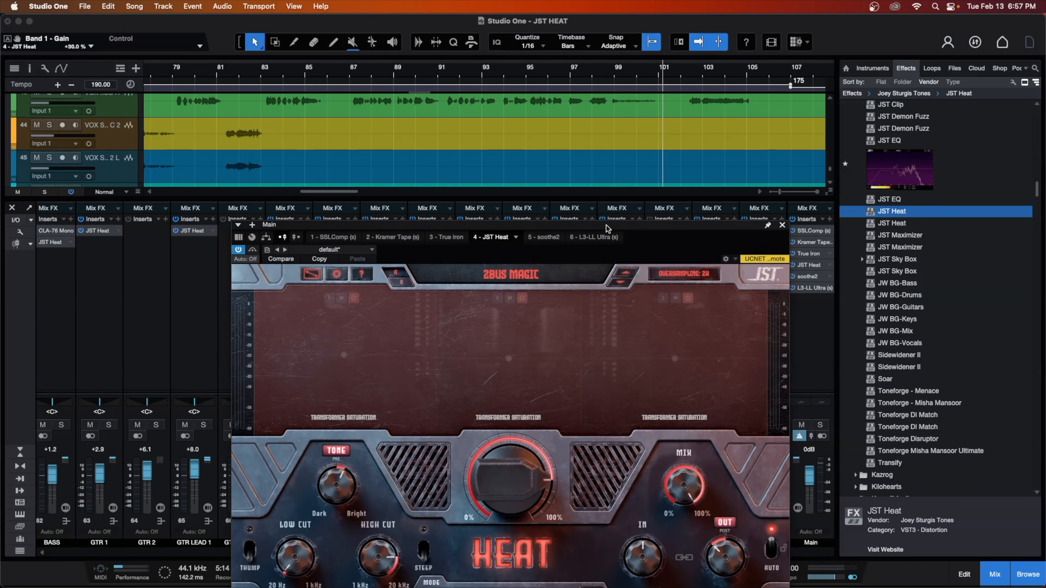
# Step: Play back the mix from the song's intro
pyautogui.hscroll(-2, 455, 63)
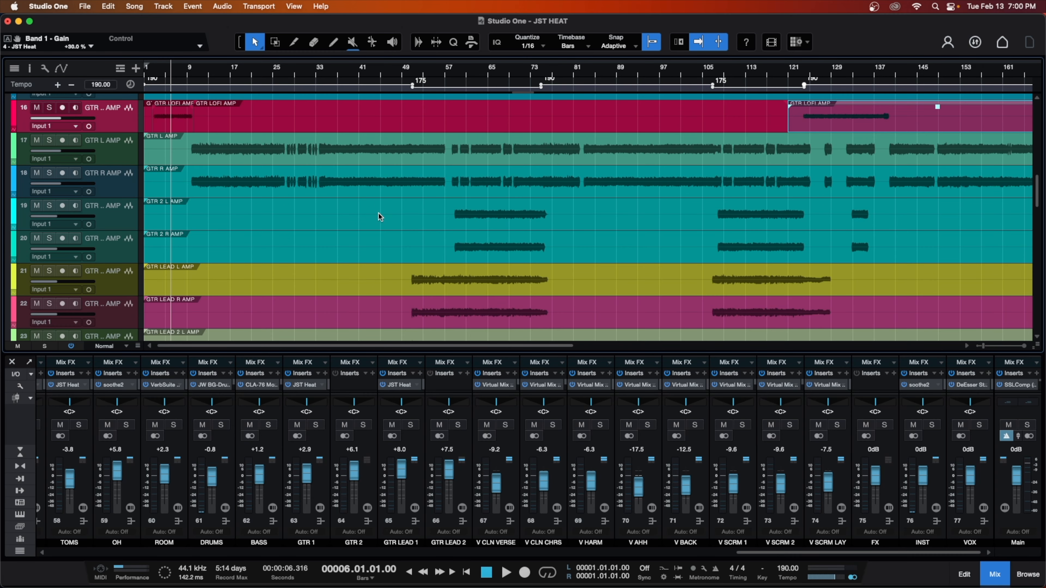
pyautogui.press('space')
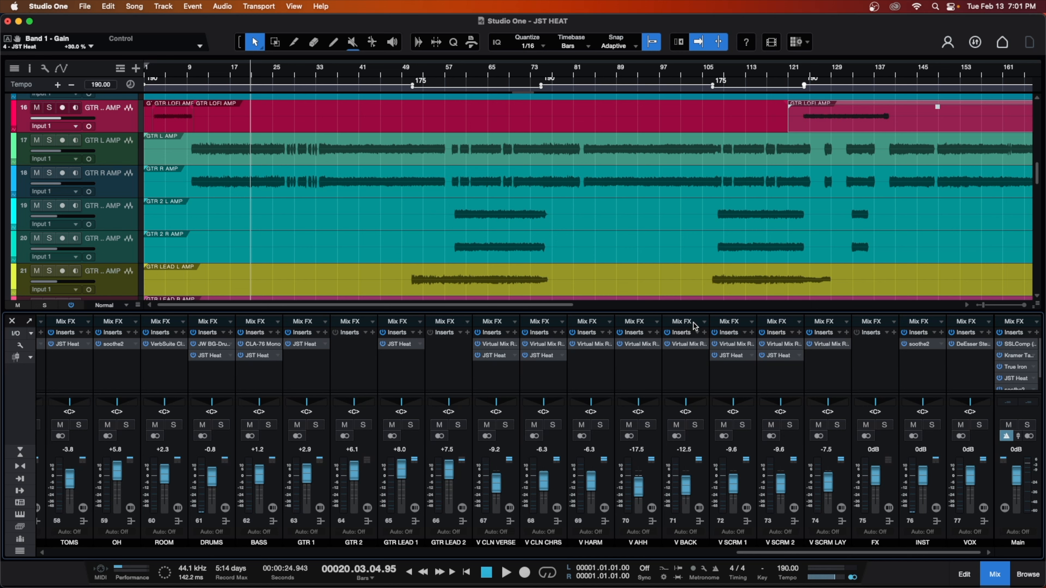
# Step: Solo the V SCRM 1 bus and raise the Heat amount in its JST Heat to 100%
pyautogui.click(741, 426)
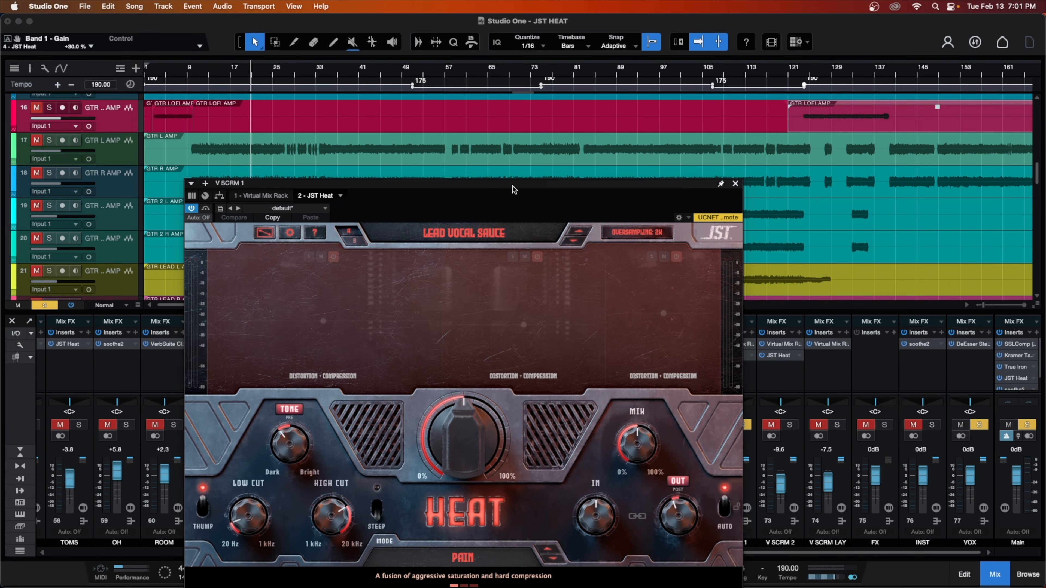
pyautogui.moveTo(512, 187); pyautogui.dragTo(540, 271)
pyautogui.scroll(-10, 487, 203)
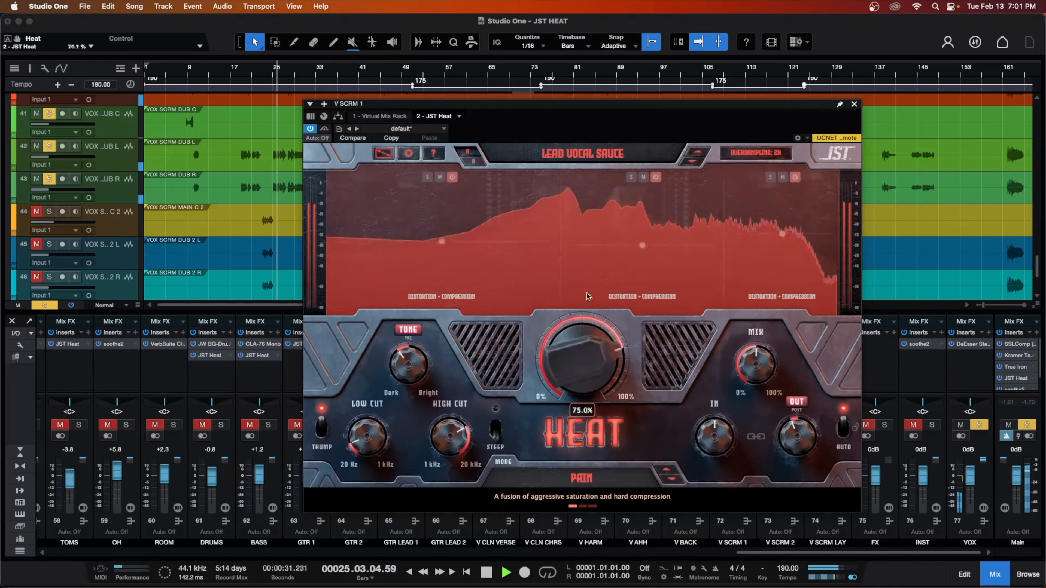
pyautogui.moveTo(580, 350); pyautogui.dragTo(578, 338)
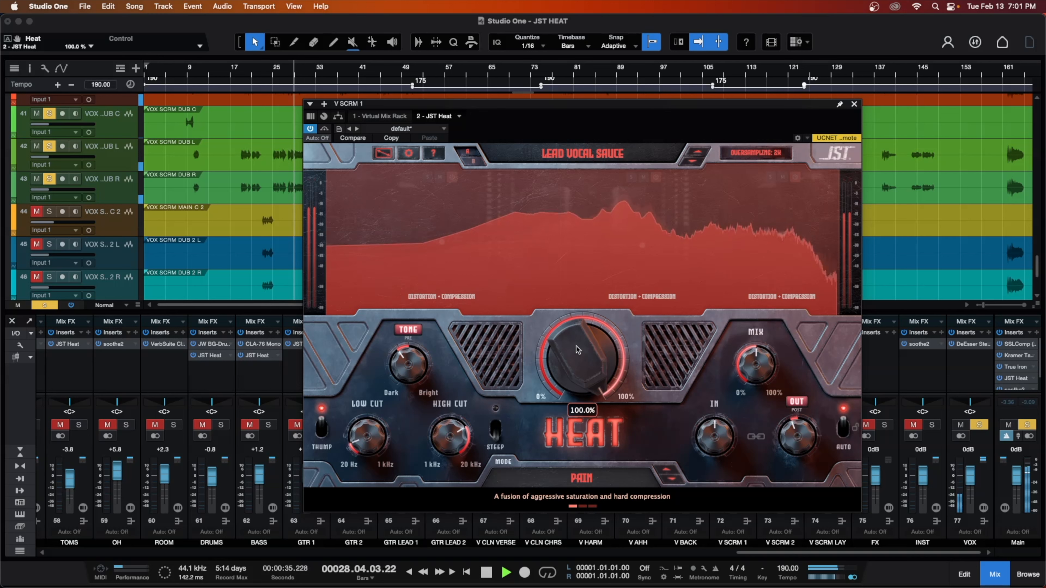
# Step: Audition the California Reaper, Electrify, Infrared and Overload modes in JST Heat on V SCRM 1 while varying the Heat amount
pyautogui.click(673, 482)
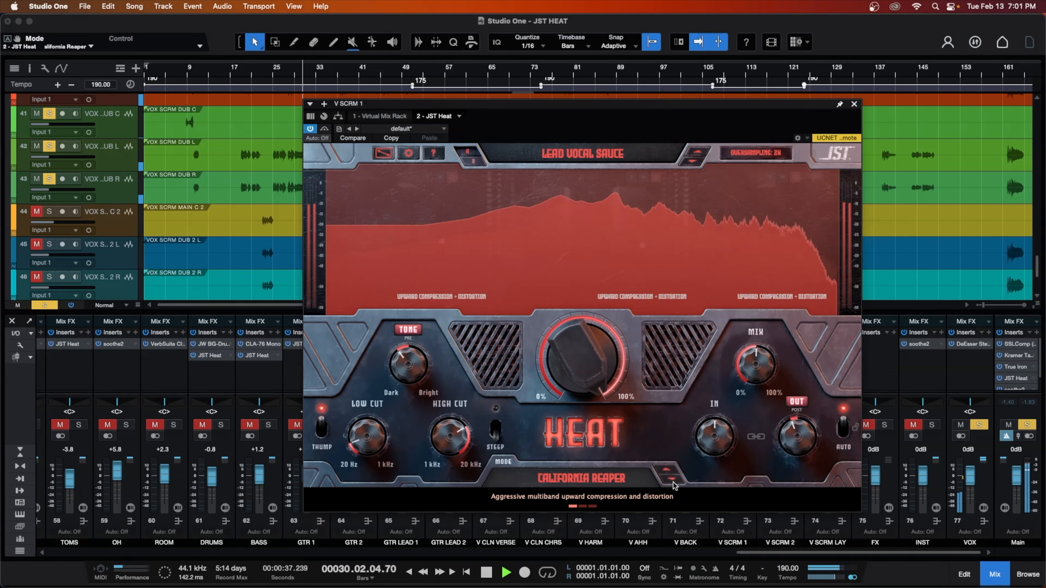
pyautogui.click(673, 482)
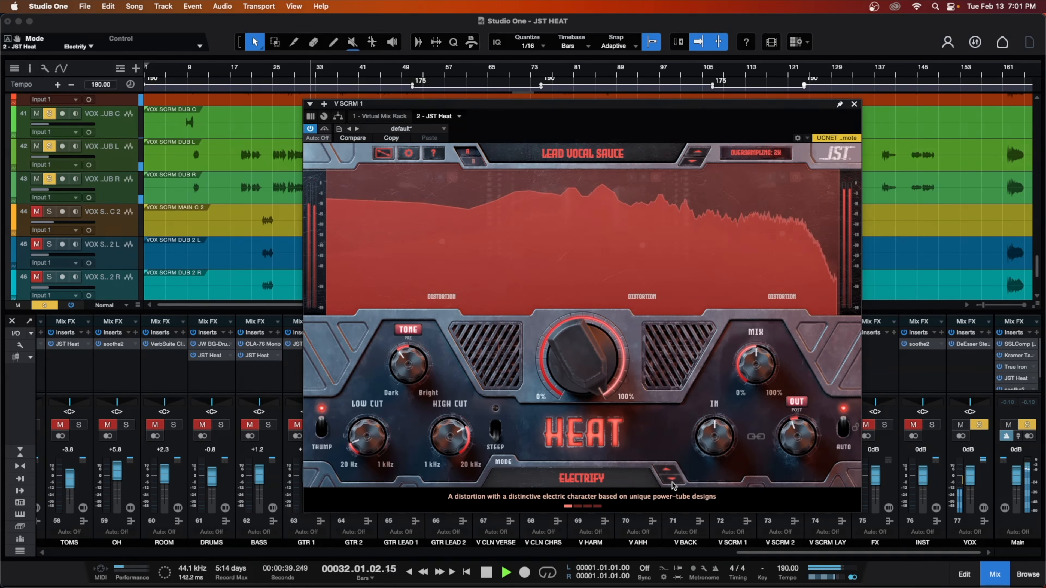
pyautogui.moveTo(574, 340); pyautogui.dragTo(574, 363)
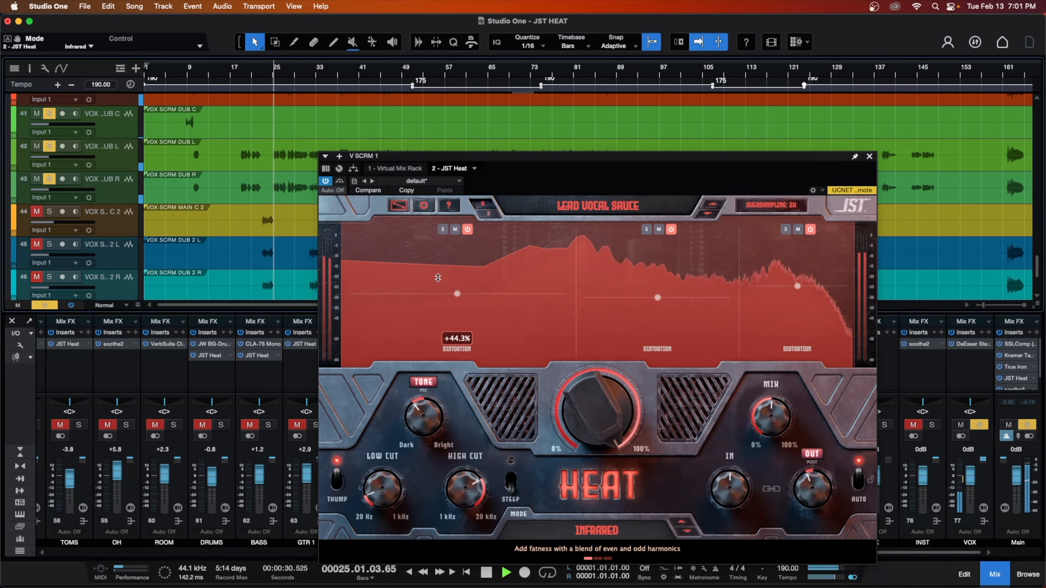
pyautogui.moveTo(588, 390)
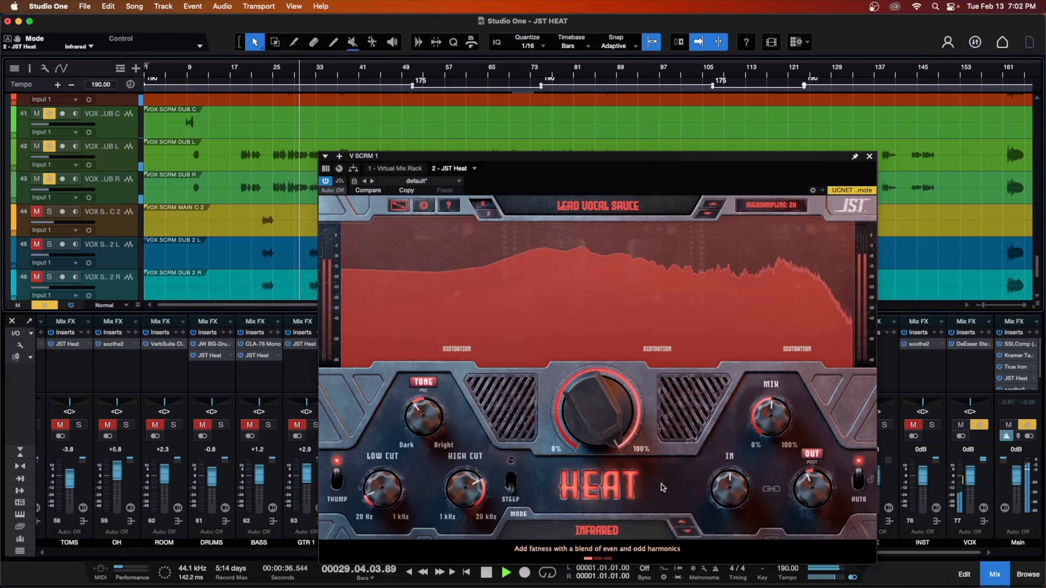
pyautogui.click(680, 533)
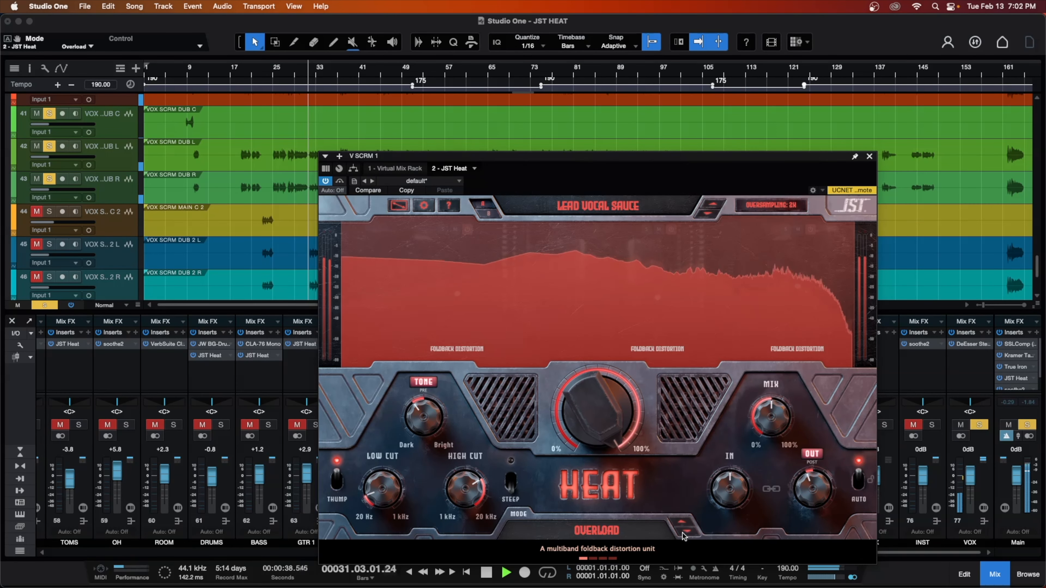
pyautogui.moveTo(588, 383); pyautogui.dragTo(594, 447)
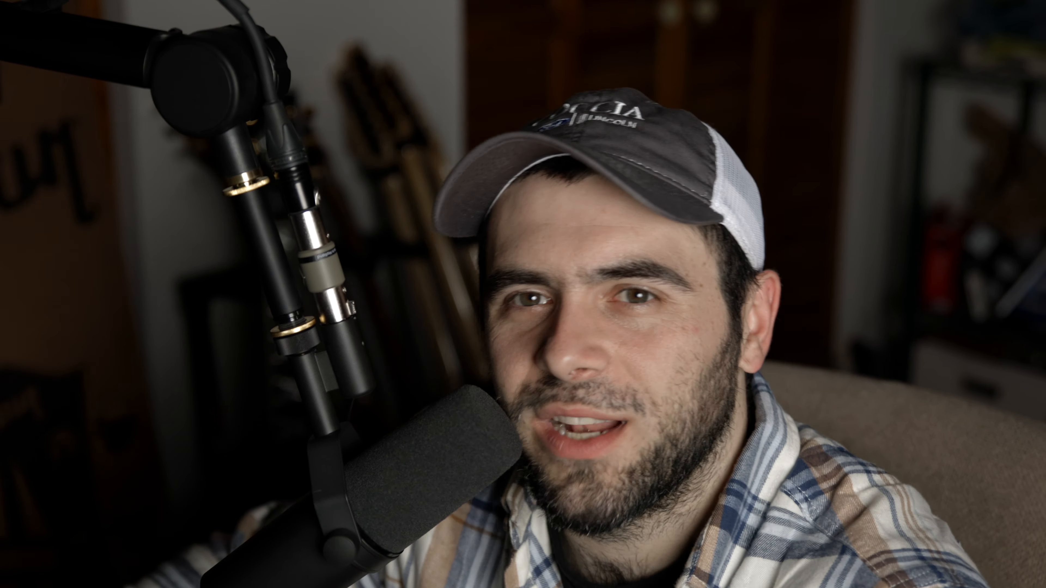